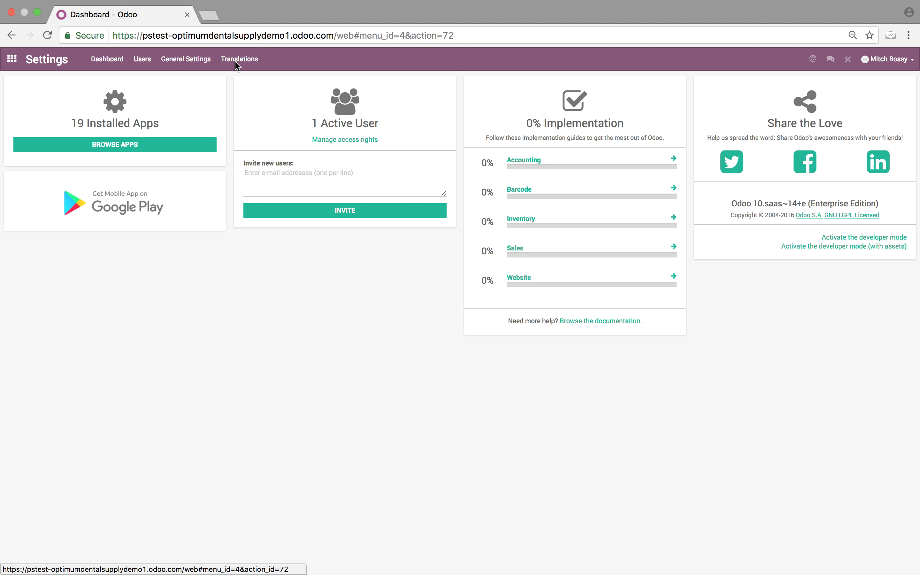
Open the company record pstest-optimumdentalsupplydemo1 in the settings and check its name and currency
{"action": "left_click", "coordinate": [143, 59]}
{"action": "left_click", "coordinate": [149, 90]}
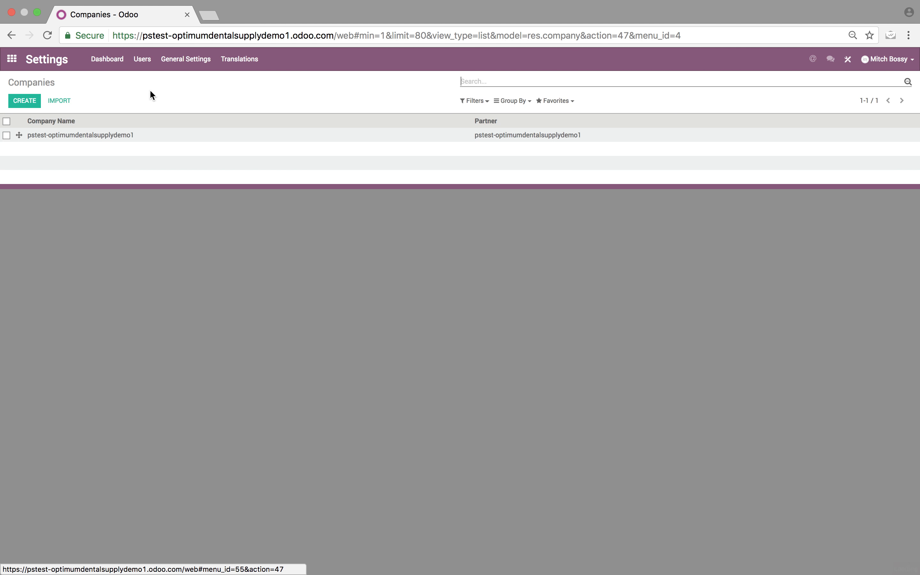
{"action": "left_click", "coordinate": [129, 135]}
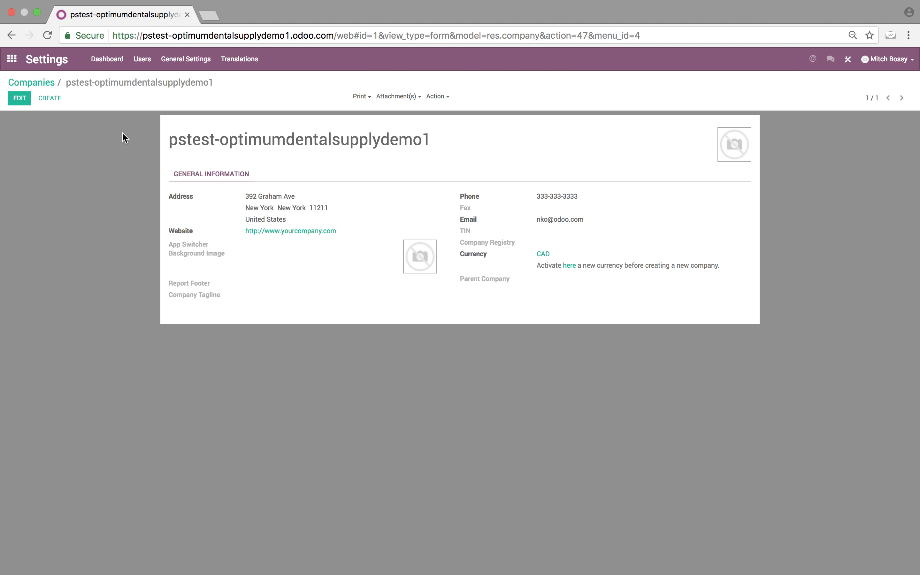
{"action": "left_click_drag", "start_coordinate": [178, 141], "coordinate": [425, 139]}
{"action": "left_click", "coordinate": [424, 139]}
{"action": "left_click_drag", "start_coordinate": [552, 254], "coordinate": [423, 256]}
{"action": "left_click", "coordinate": [506, 256]}
Open the Sales product catalogue, search it for "bob" and open Bob Product
{"action": "left_click", "coordinate": [12, 59]}
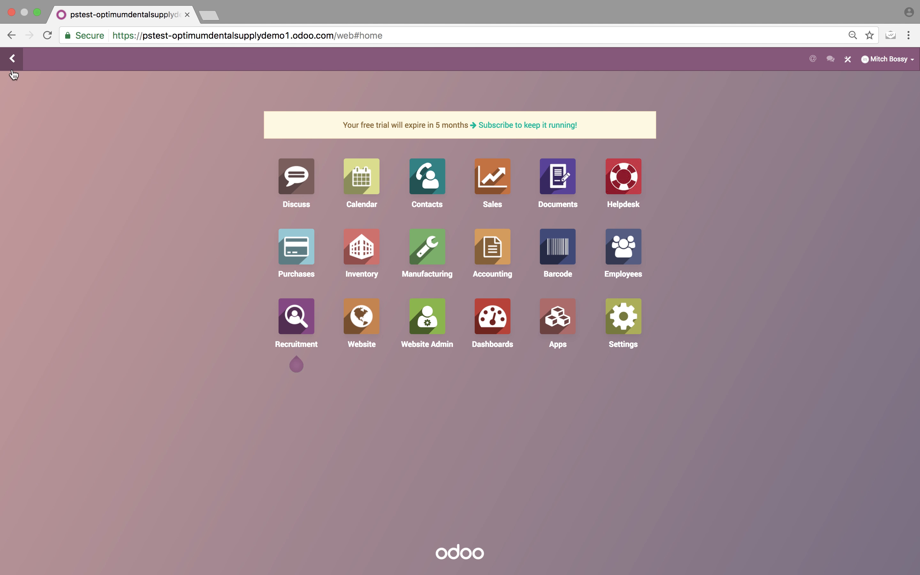
{"action": "type", "text": "product"}
{"action": "key", "text": "Return"}
{"action": "left_click", "coordinate": [92, 59]}
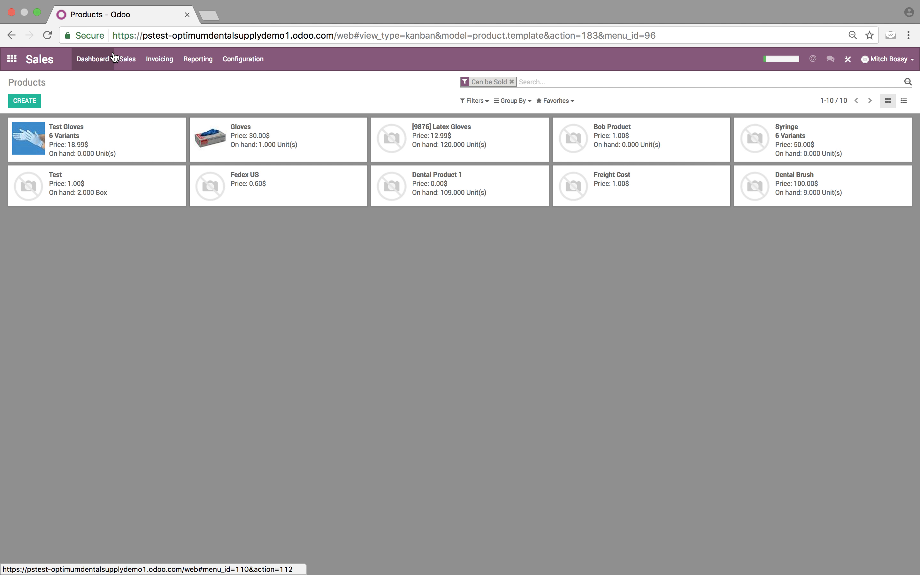
{"action": "left_click", "coordinate": [123, 58]}
{"action": "left_click", "coordinate": [151, 140]}
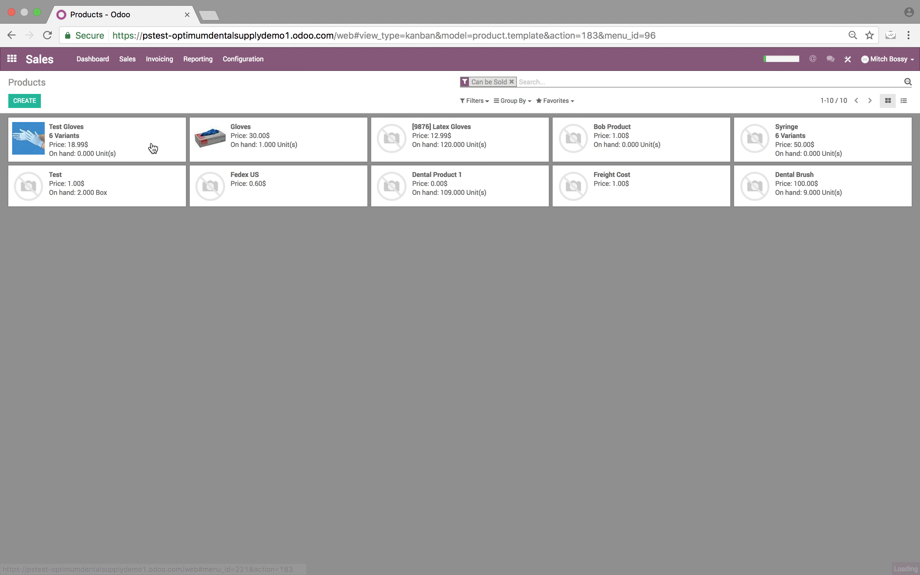
{"action": "type", "text": "bob"}
{"action": "key", "text": "Return"}
{"action": "left_click", "coordinate": [169, 139]}
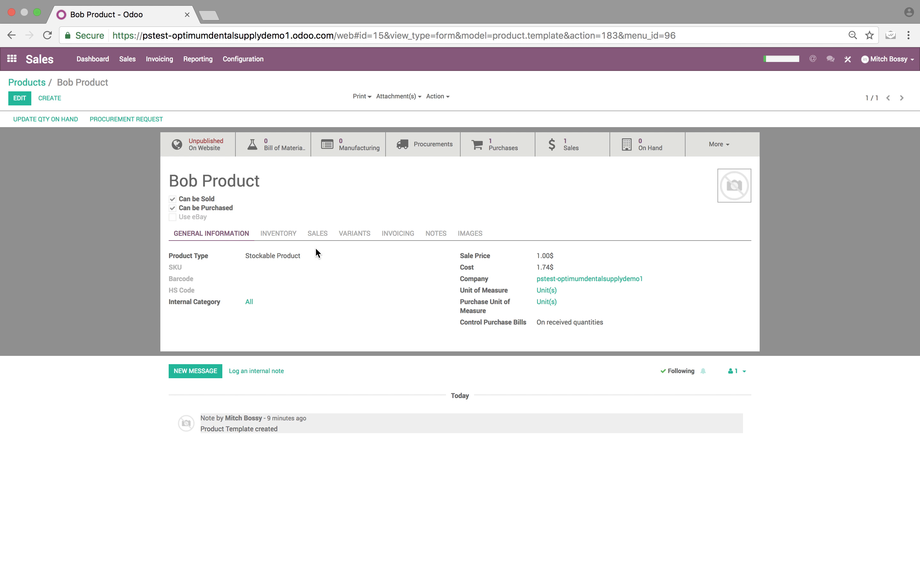
Review the Vendor Z price details in Bob Product's inventory information, and close them
{"action": "left_click", "coordinate": [269, 232]}
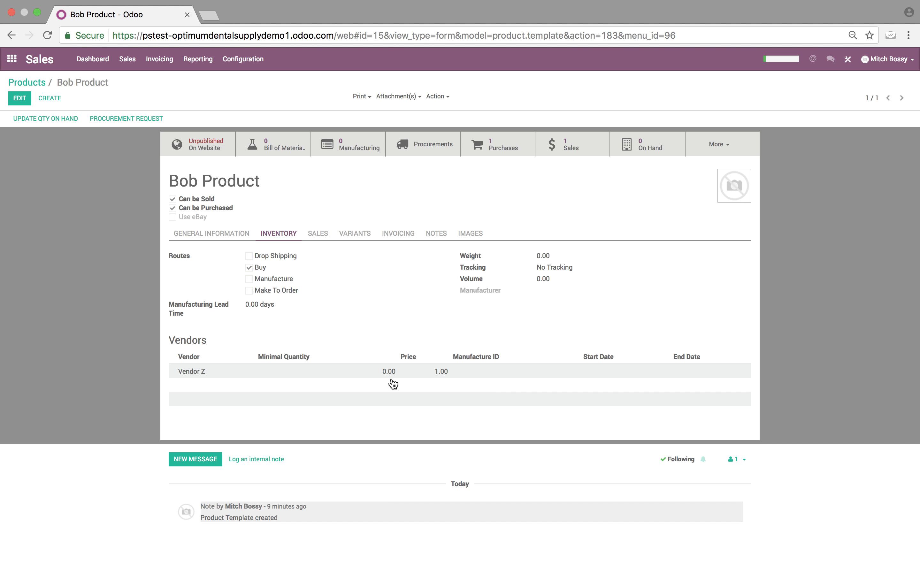
{"action": "left_click", "coordinate": [433, 373]}
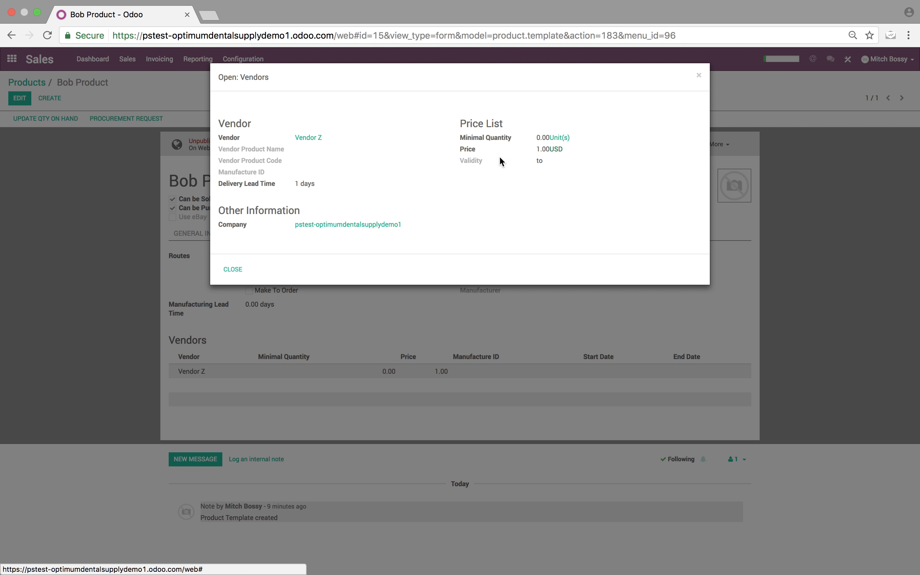
{"action": "left_click", "coordinate": [232, 269]}
Edit Bob Product, inspect the currency record of its Vendor Z price line, and save the currency and vendor line
{"action": "left_click", "coordinate": [20, 98]}
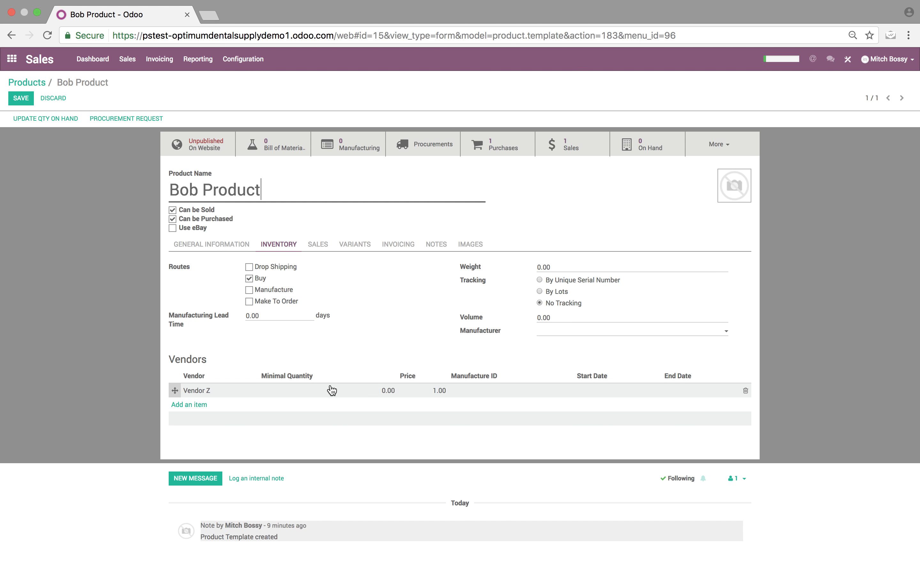
{"action": "left_click", "coordinate": [232, 247]}
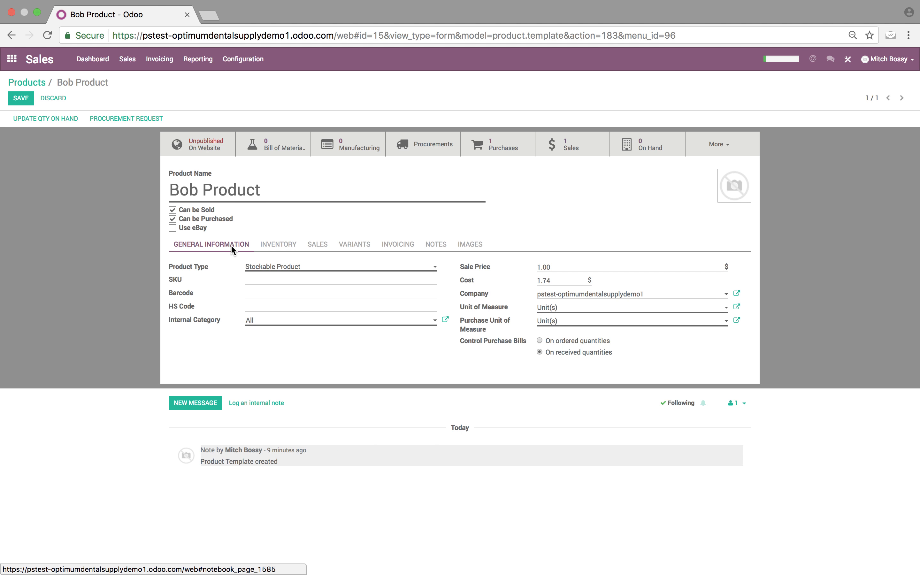
{"action": "left_click", "coordinate": [278, 245]}
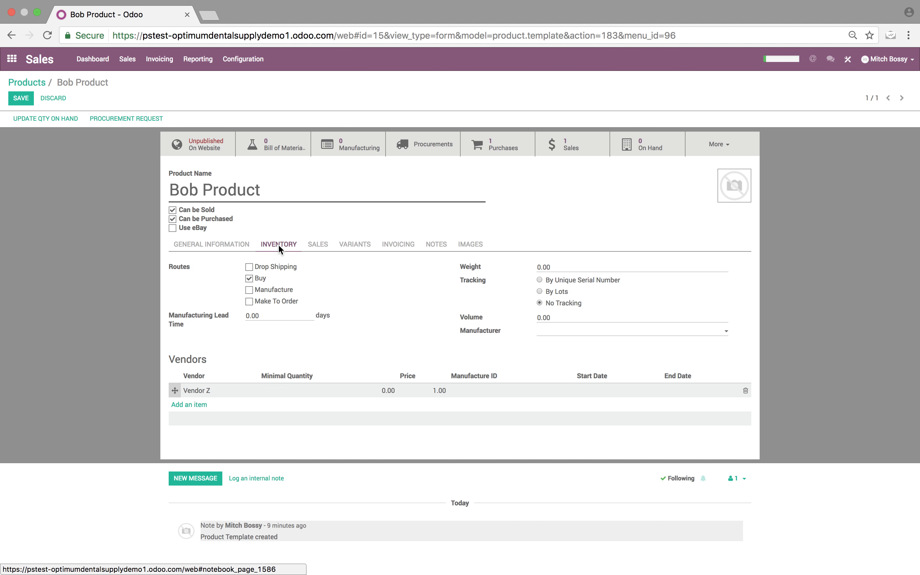
{"action": "left_click", "coordinate": [296, 394]}
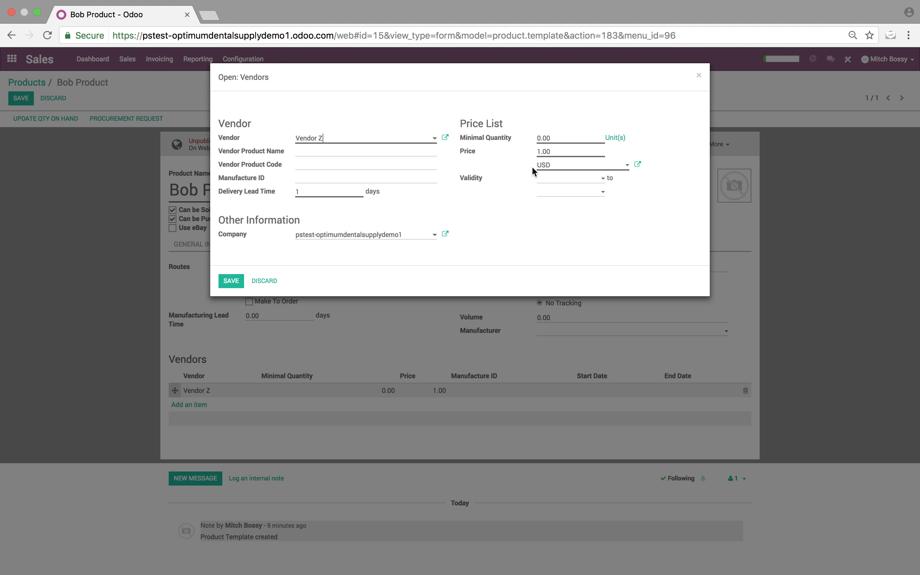
{"action": "left_click", "coordinate": [637, 164]}
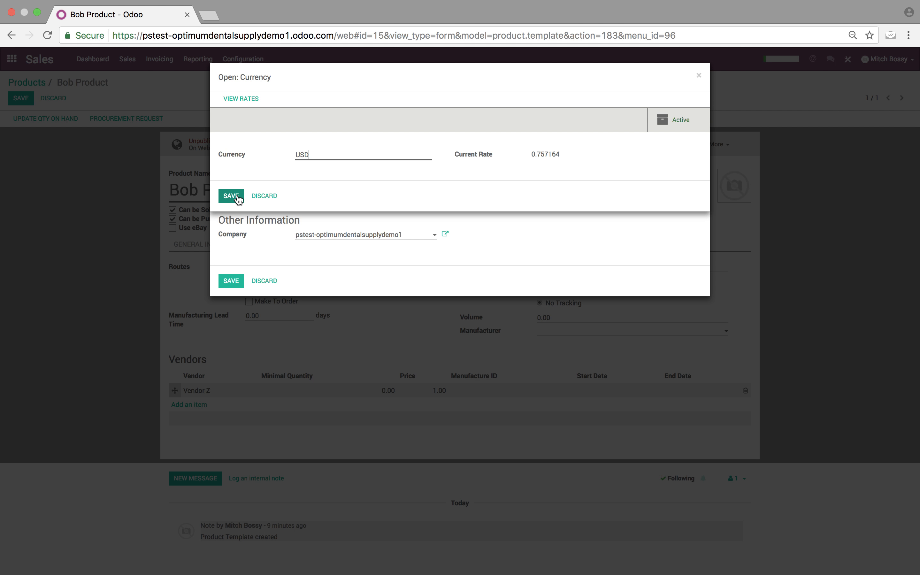
{"action": "left_click", "coordinate": [227, 198]}
{"action": "left_click", "coordinate": [231, 281]}
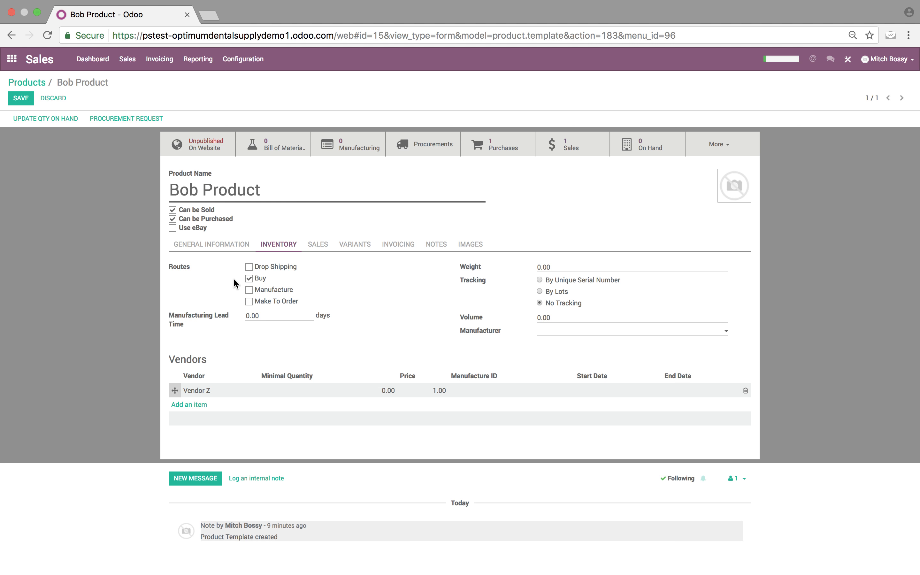
Recheck the price on Bob Product's Vendor Z line, discard the vendor dialog and save the product
{"action": "left_click", "coordinate": [427, 393]}
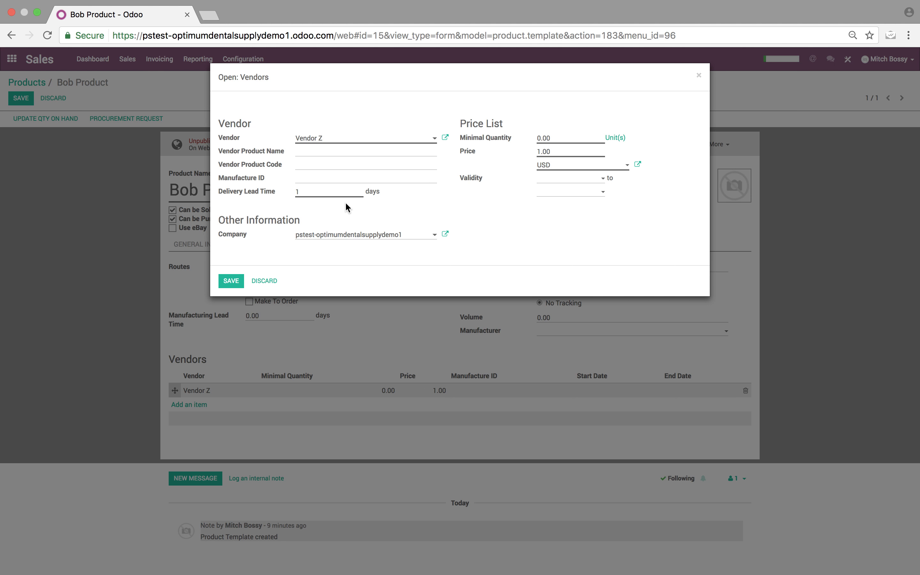
{"action": "left_click_drag", "start_coordinate": [559, 153], "coordinate": [436, 126]}
{"action": "left_click", "coordinate": [268, 284]}
{"action": "left_click", "coordinate": [27, 99]}
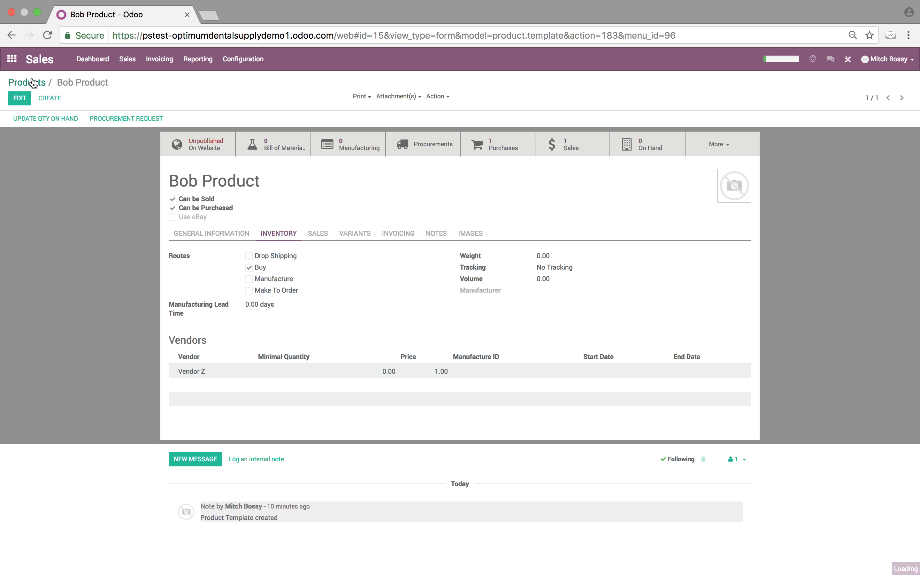
Return to the product catalogue and create a new product named Example Product
{"action": "left_click", "coordinate": [33, 82]}
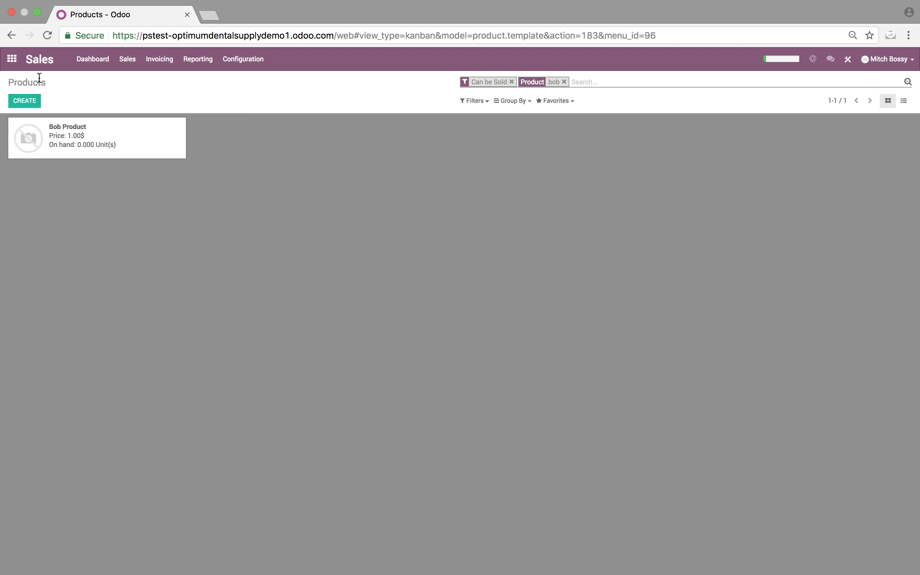
{"action": "left_click", "coordinate": [127, 59]}
{"action": "left_click", "coordinate": [139, 143]}
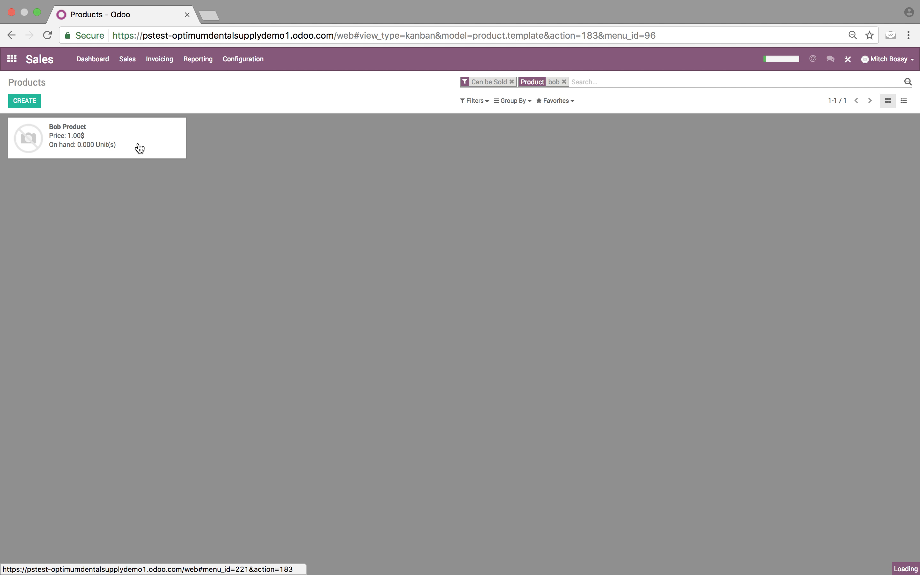
{"action": "left_click", "coordinate": [25, 100]}
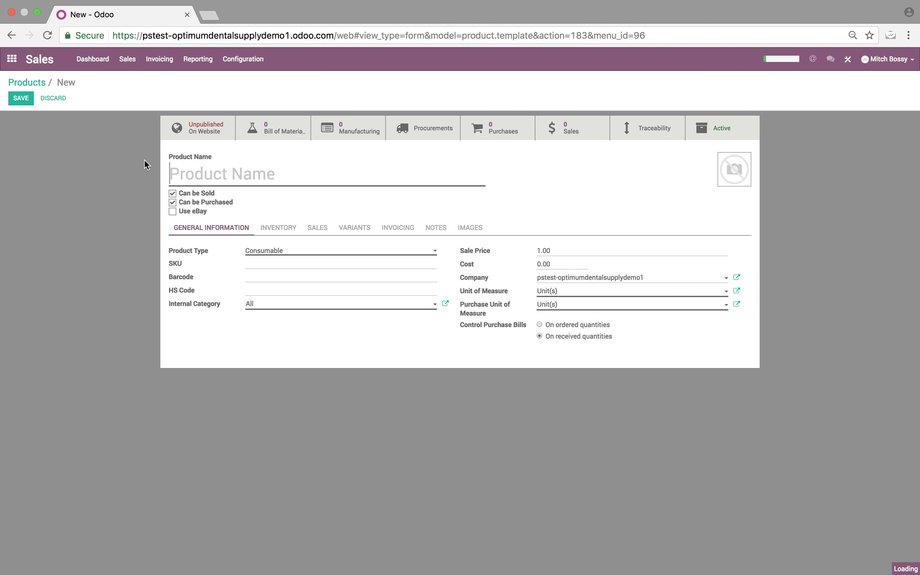
{"action": "type", "text": "Example Product"}
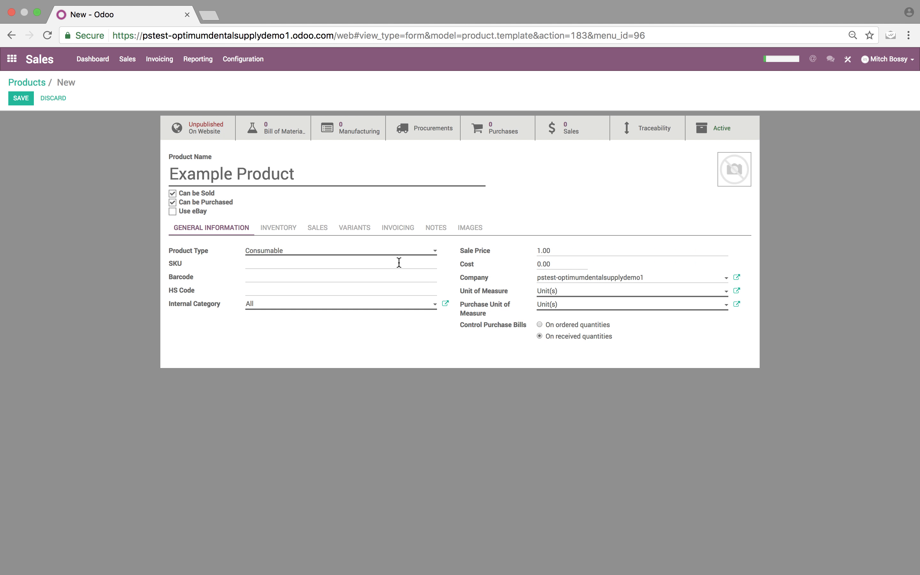
Add Vendor Z as a vendor of Example Product with a price of 2 in USD, and save the product
{"action": "left_click", "coordinate": [291, 234]}
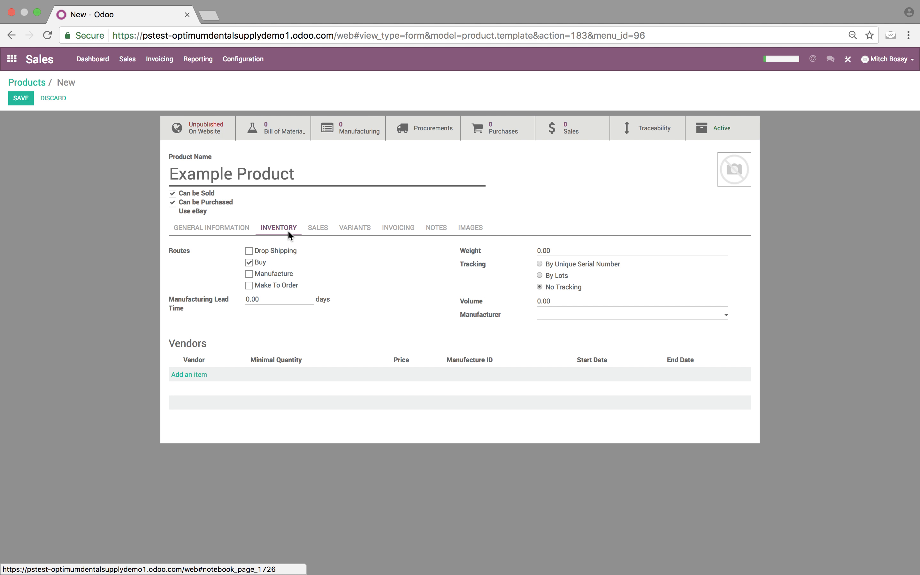
{"action": "left_click", "coordinate": [189, 379]}
{"action": "type", "text": "V"}
{"action": "left_click", "coordinate": [349, 176]}
{"action": "left_click", "coordinate": [570, 150]}
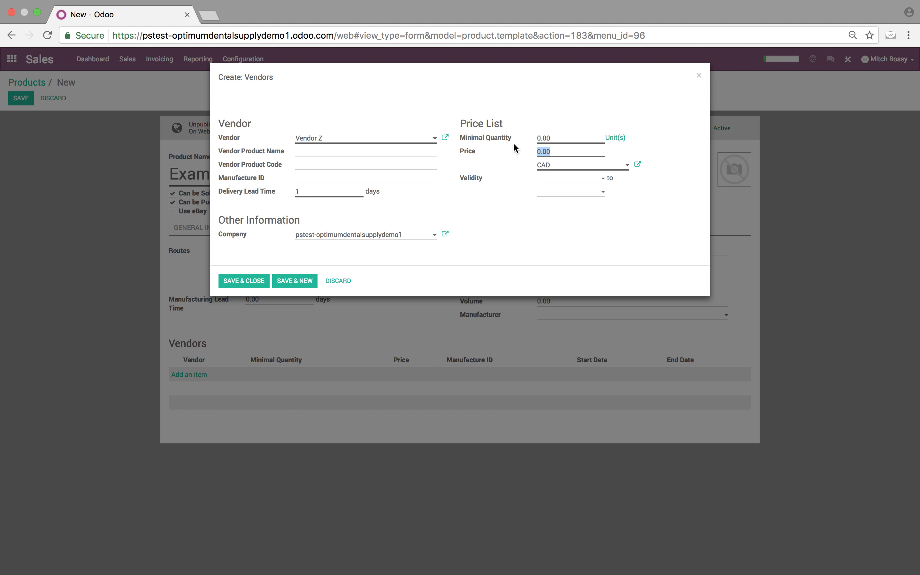
{"action": "type", "text": "2"}
{"action": "left_click", "coordinate": [562, 167]}
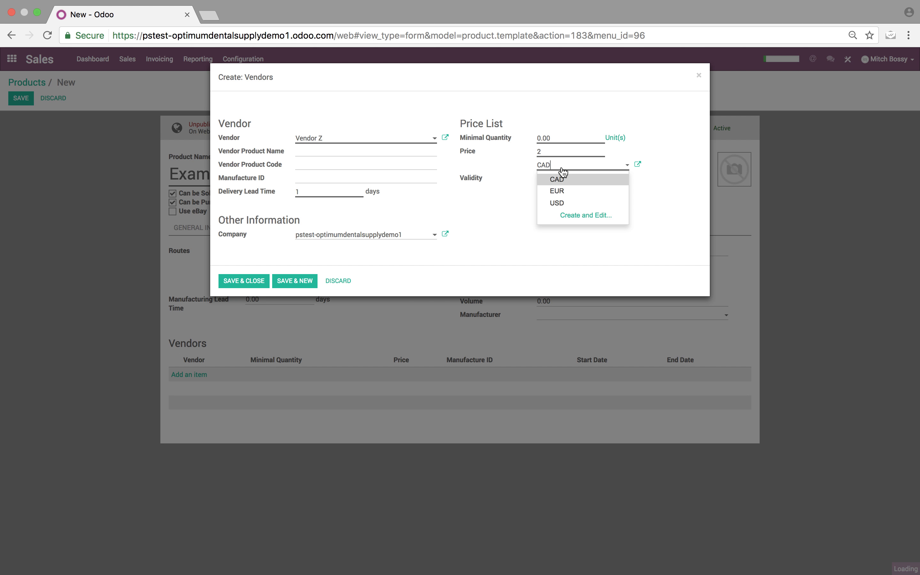
{"action": "left_click", "coordinate": [559, 202]}
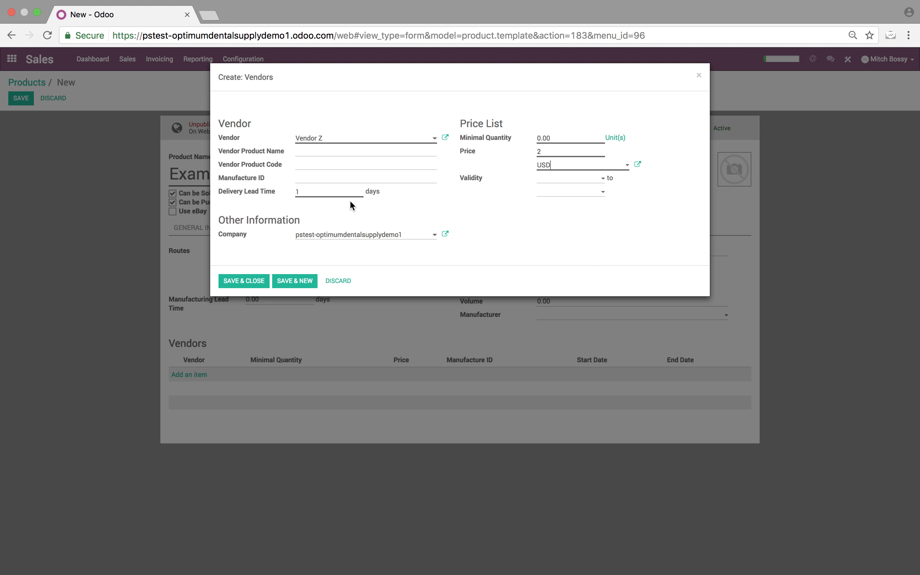
{"action": "left_click", "coordinate": [246, 284]}
{"action": "left_click", "coordinate": [24, 100]}
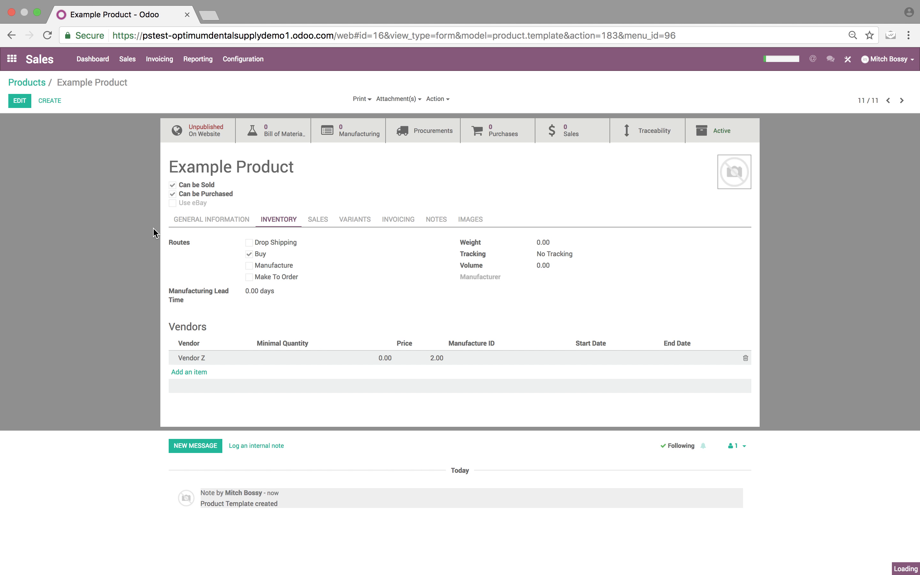
Review the general information of Example Product
{"action": "left_click", "coordinate": [211, 216]}
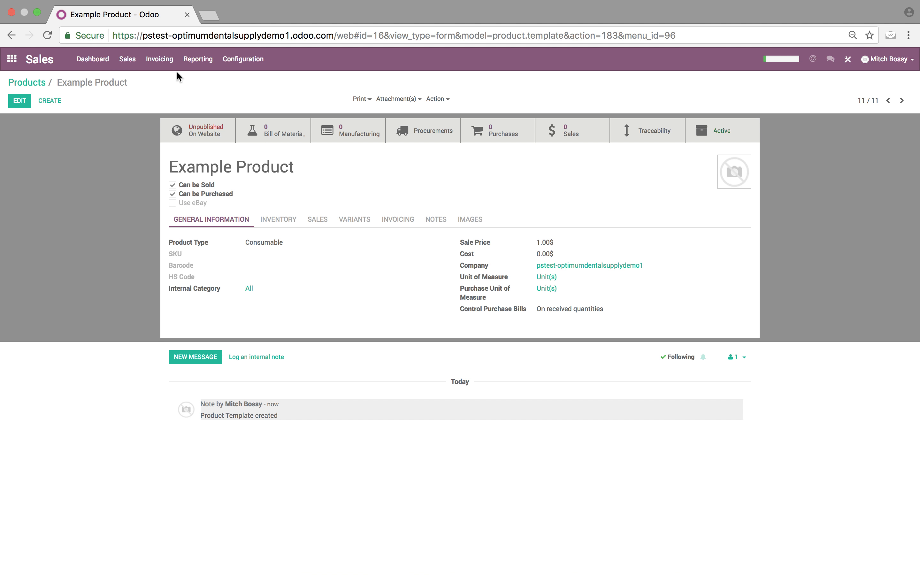
{"action": "left_click", "coordinate": [129, 63]}
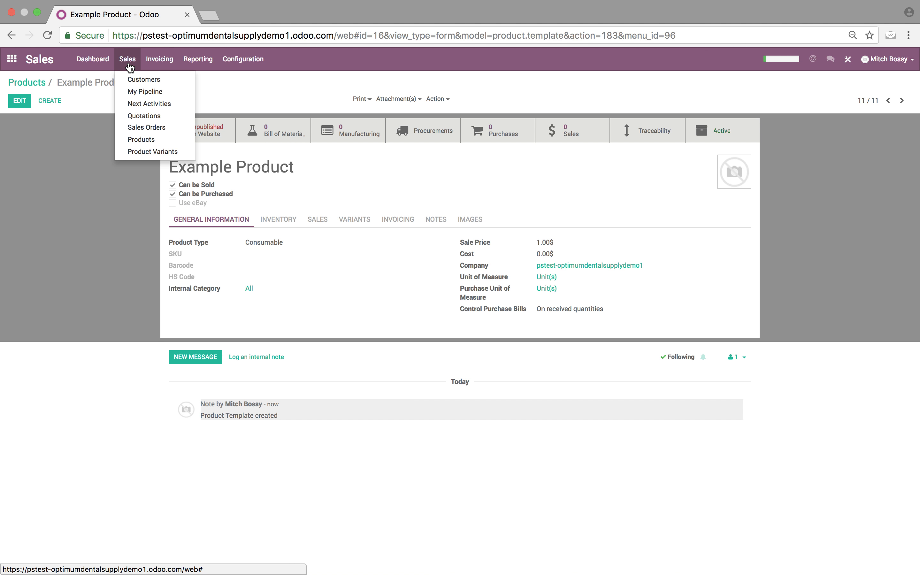
{"action": "left_click", "coordinate": [149, 130]}
Switch to the Purchases app and bring up the list of requests for quotation
{"action": "left_click", "coordinate": [12, 59]}
{"action": "type", "text": "pr"}
{"action": "key", "text": "BackSpace"}
{"action": "type", "text": "ur"}
{"action": "key", "text": "Return"}
{"action": "left_click", "coordinate": [117, 138]}
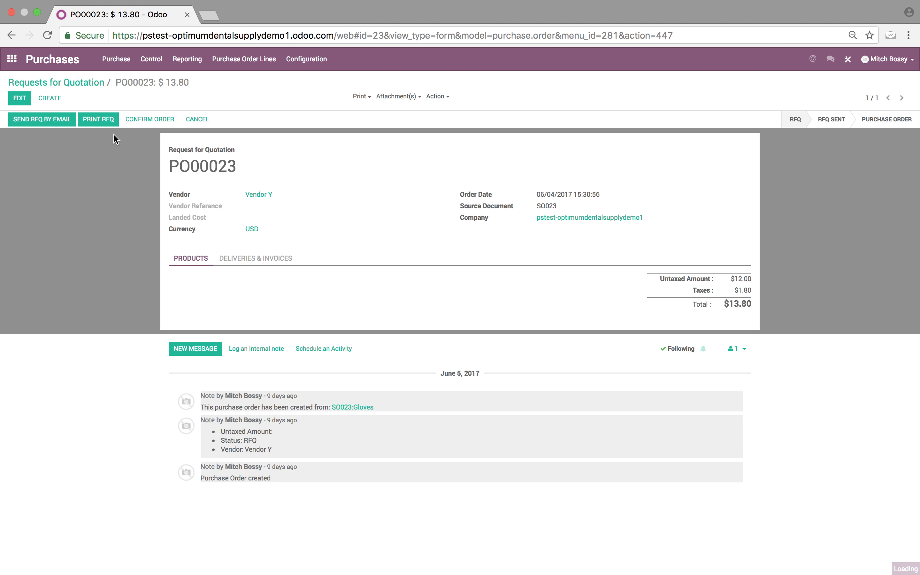
{"action": "left_click", "coordinate": [68, 84]}
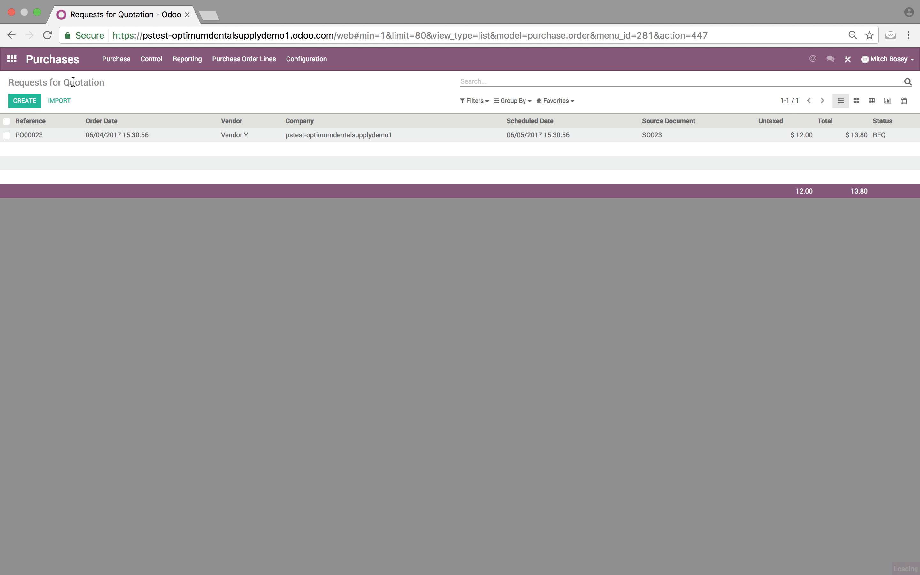
Create a new request for quotation with Vendor Z as the vendor
{"action": "left_click", "coordinate": [38, 100]}
{"action": "left_click", "coordinate": [268, 194]}
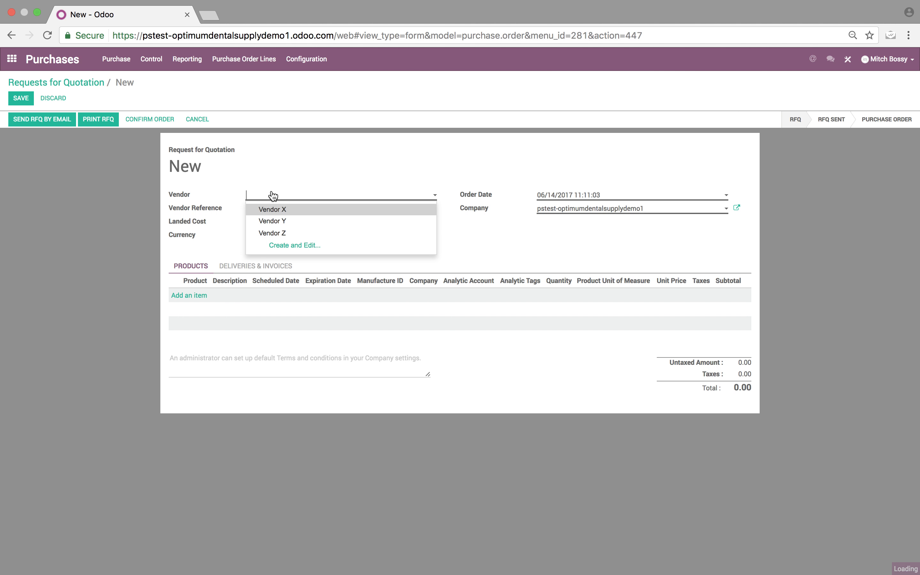
{"action": "left_click", "coordinate": [296, 233]}
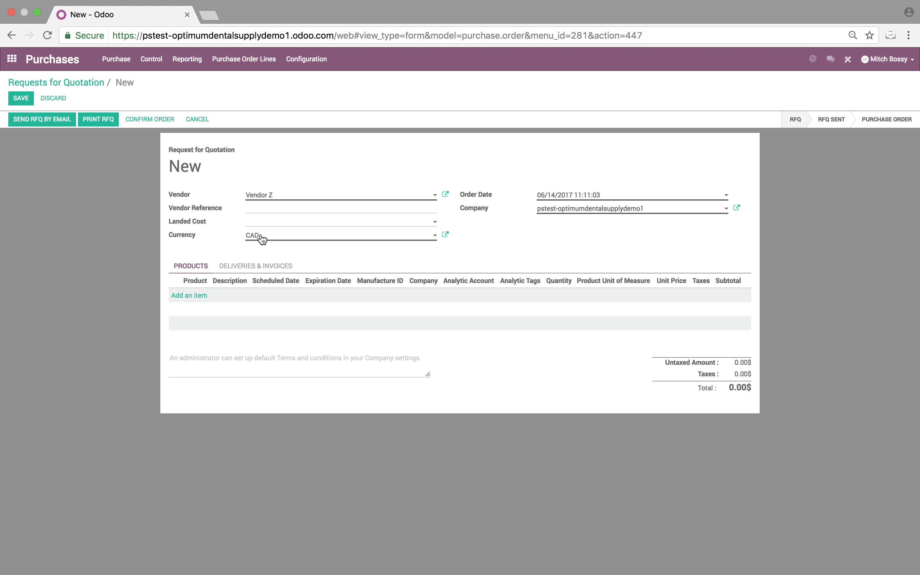
Add an Example Product line to the request for quotation while its currency is CAD
{"action": "left_click", "coordinate": [187, 296]}
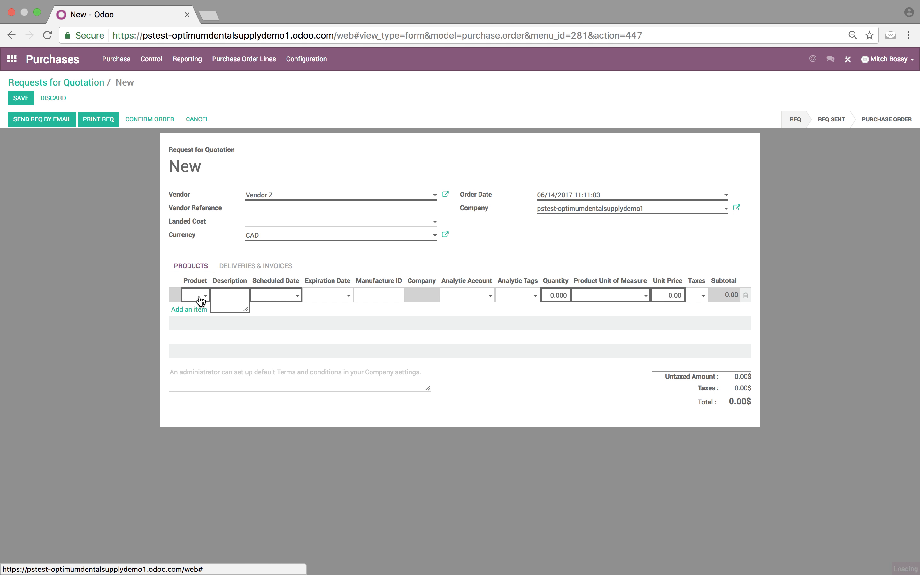
{"action": "left_click", "coordinate": [200, 298]}
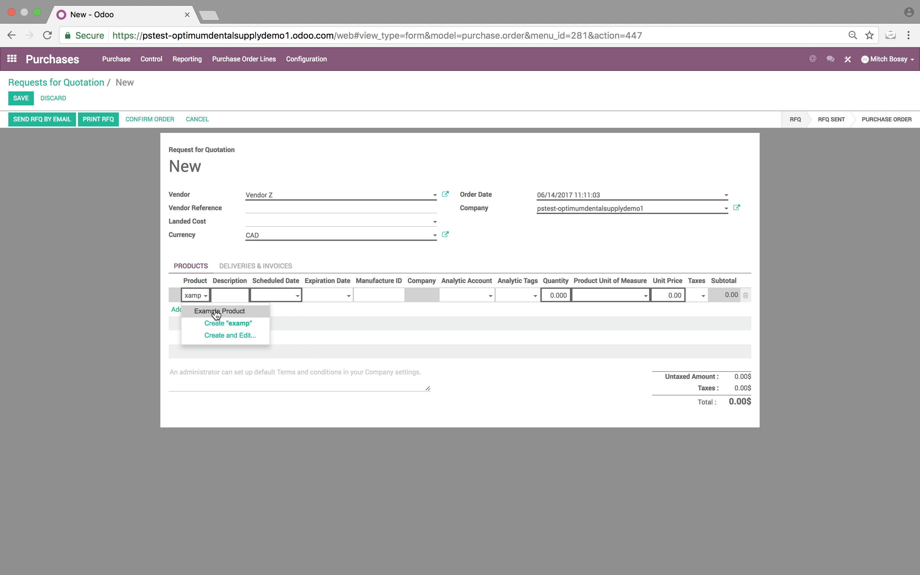
{"action": "left_click", "coordinate": [208, 310]}
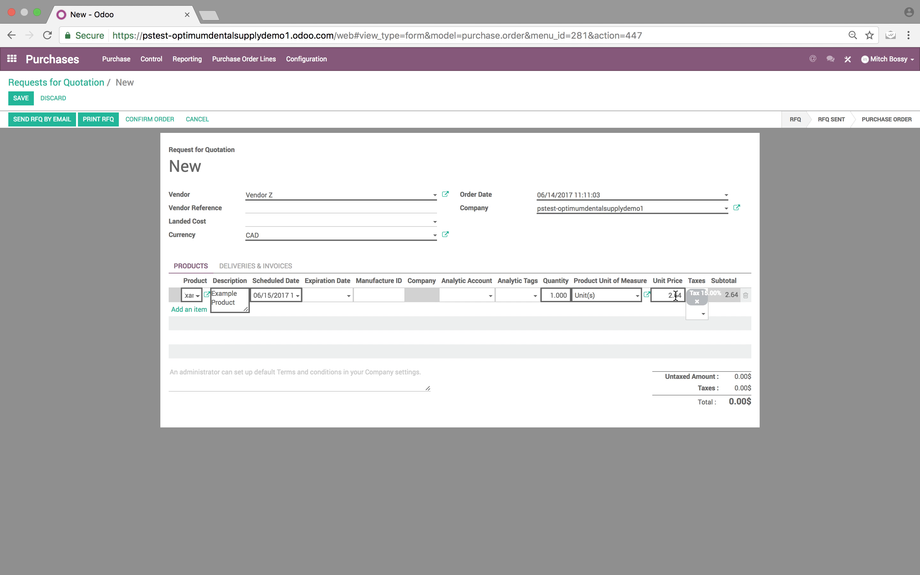
Set the request's currency to USD and remove the existing Example Product line
{"action": "left_click", "coordinate": [298, 236]}
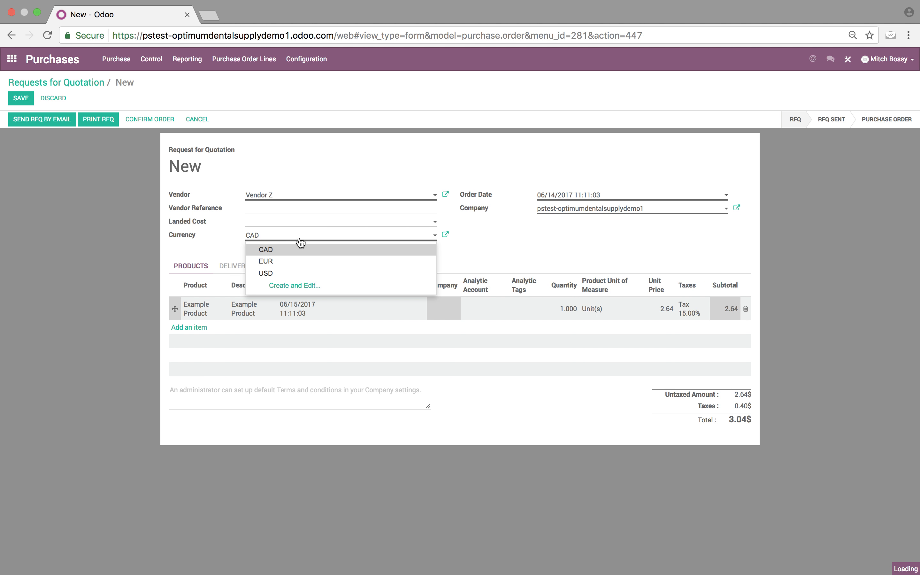
{"action": "left_click", "coordinate": [298, 274]}
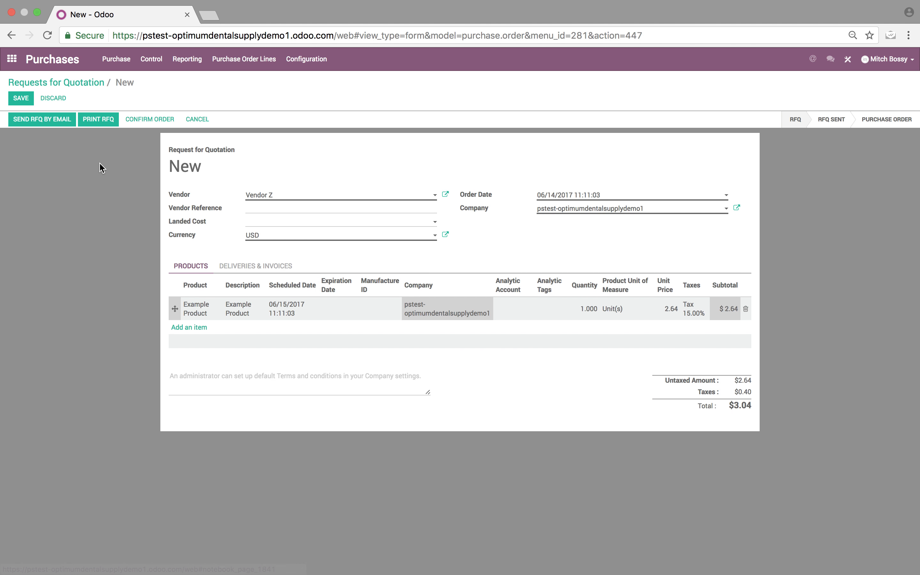
{"action": "left_click", "coordinate": [746, 309]}
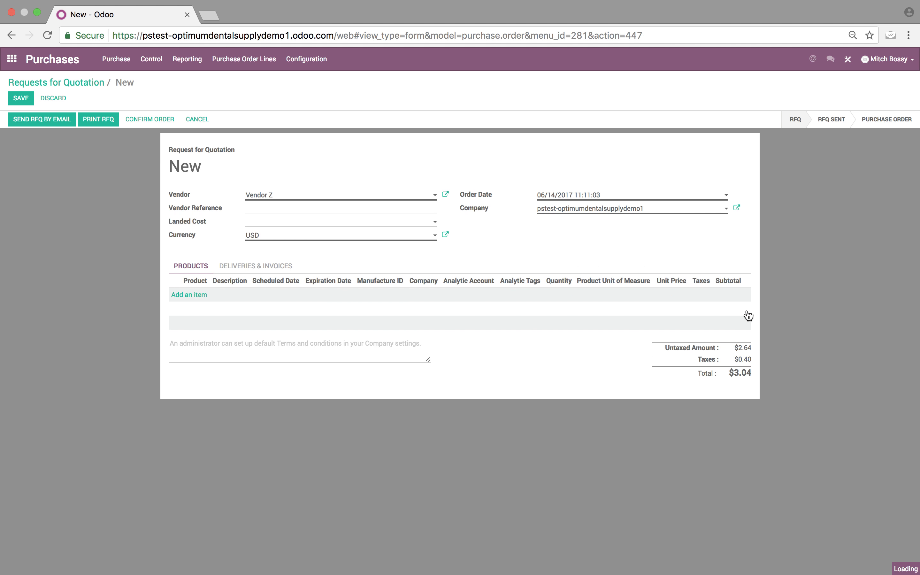
Add a fresh Example Product line to the USD request for quotation
{"action": "left_click", "coordinate": [200, 296]}
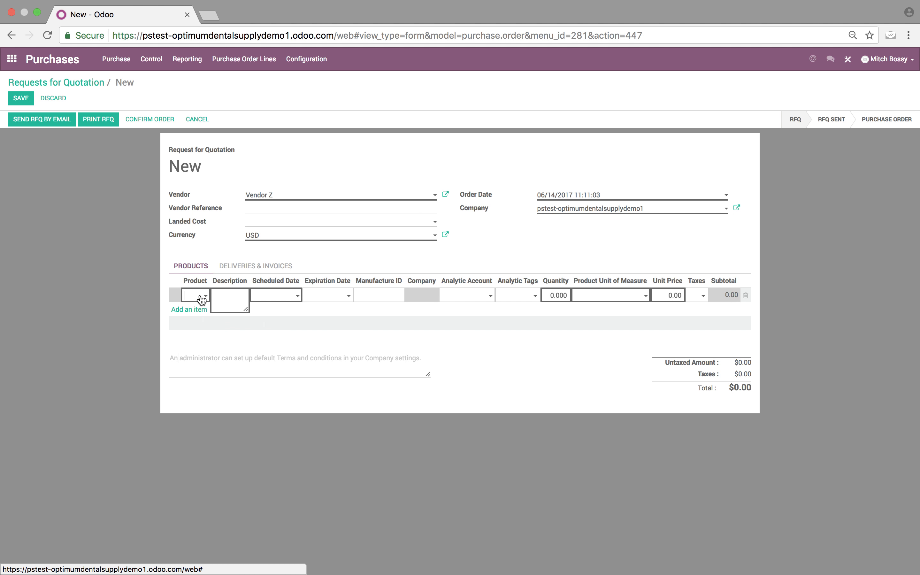
{"action": "left_click", "coordinate": [201, 297]}
{"action": "type", "text": "e"}
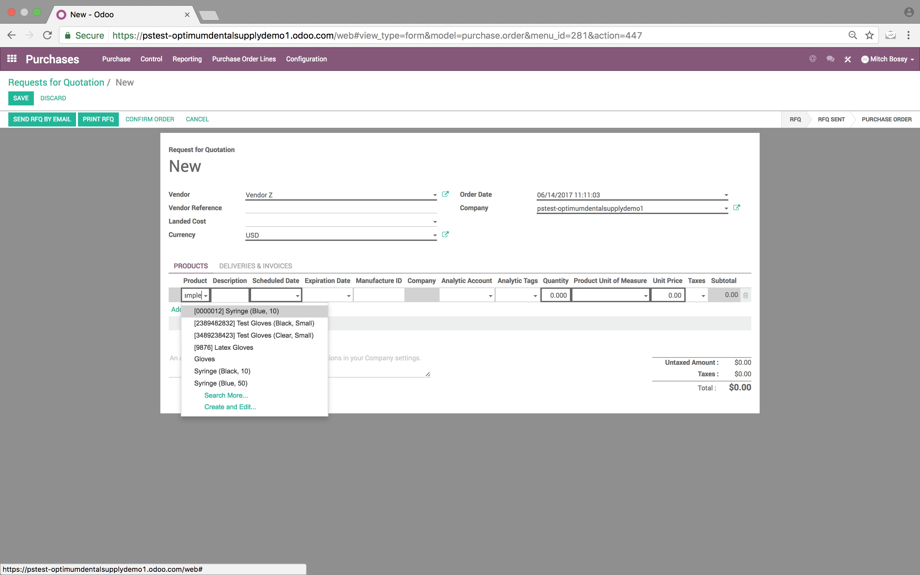
{"action": "type", "text": "xample"}
{"action": "key", "text": "Return"}
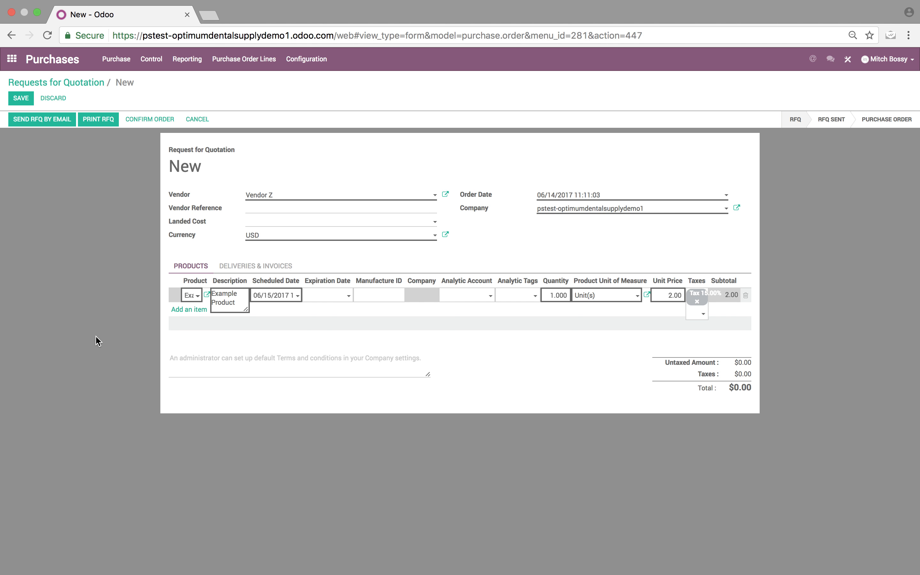
{"action": "left_click", "coordinate": [98, 341]}
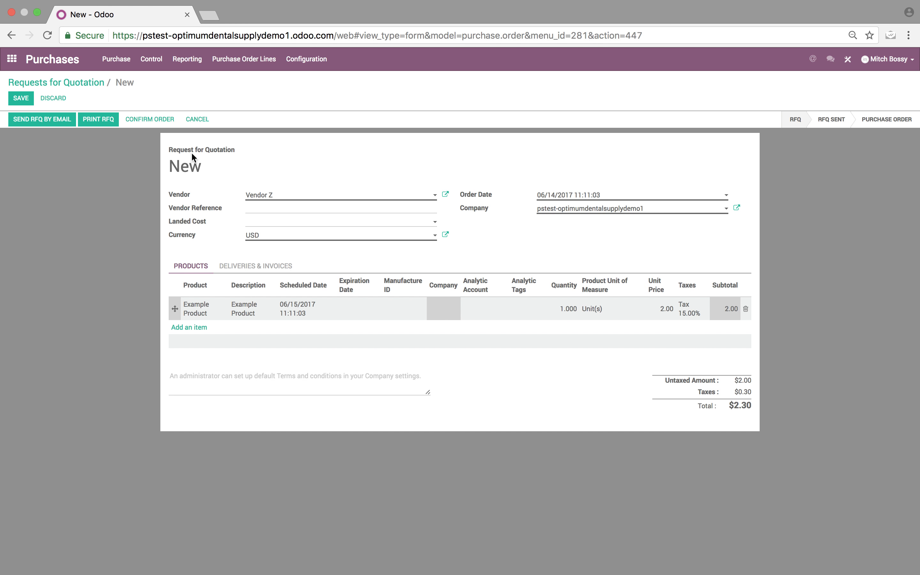
Confirm the purchase order and validate its incoming shipment as an immediate transfer of all quantities
{"action": "left_click", "coordinate": [150, 121]}
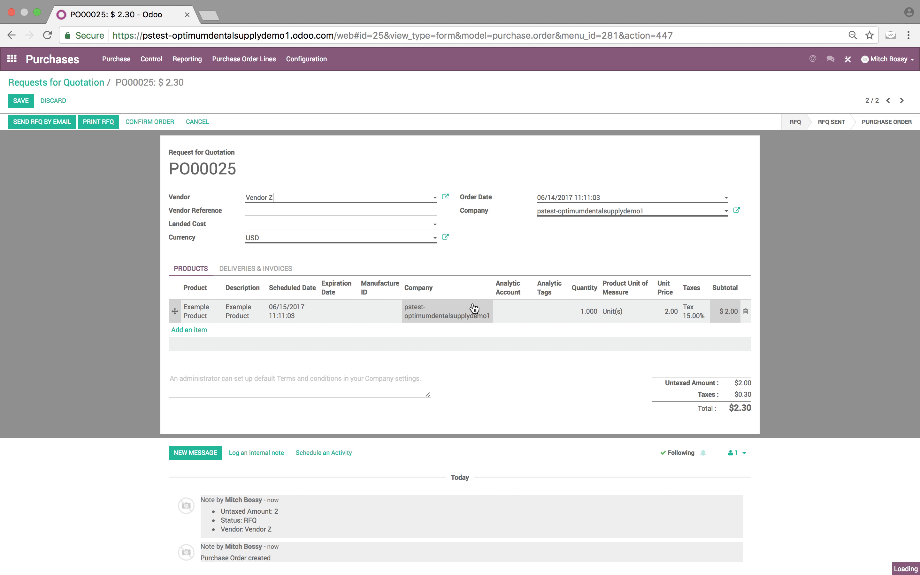
{"action": "left_click", "coordinate": [87, 131]}
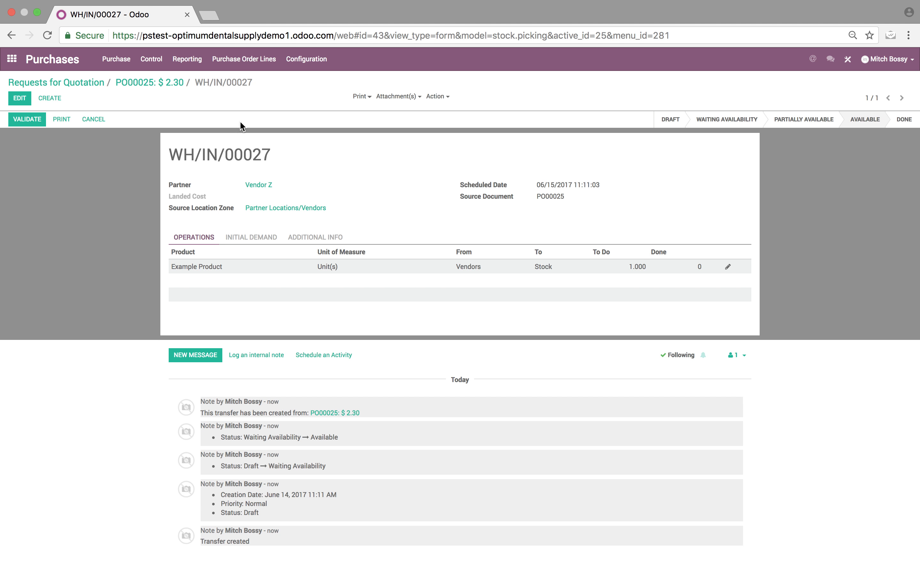
{"action": "left_click", "coordinate": [29, 120]}
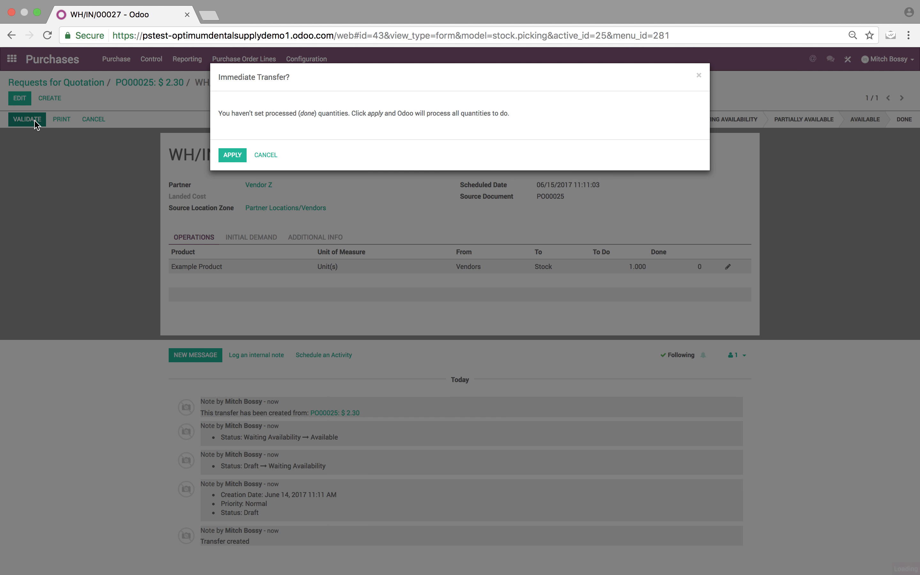
{"action": "left_click", "coordinate": [232, 156]}
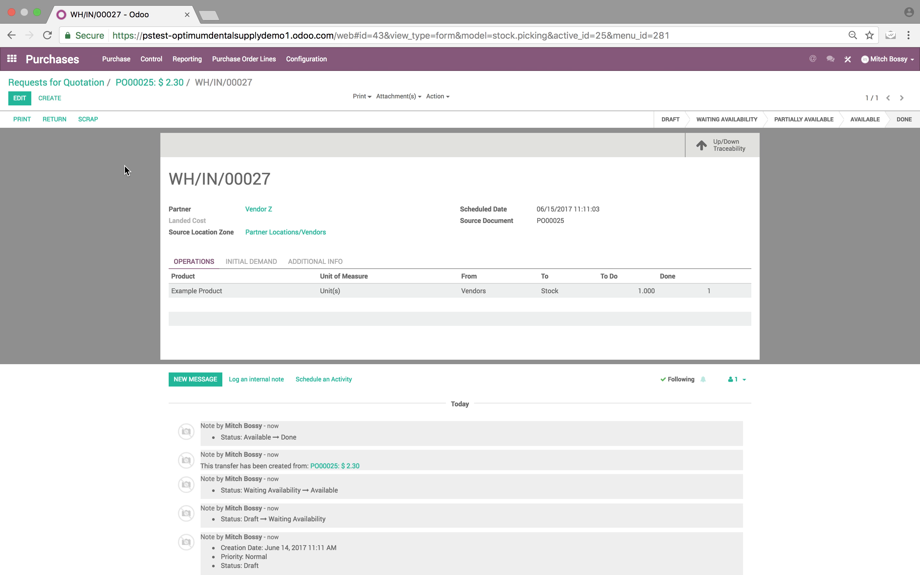
Open Example Product from the completed receipt and check its cost
{"action": "left_click", "coordinate": [205, 296]}
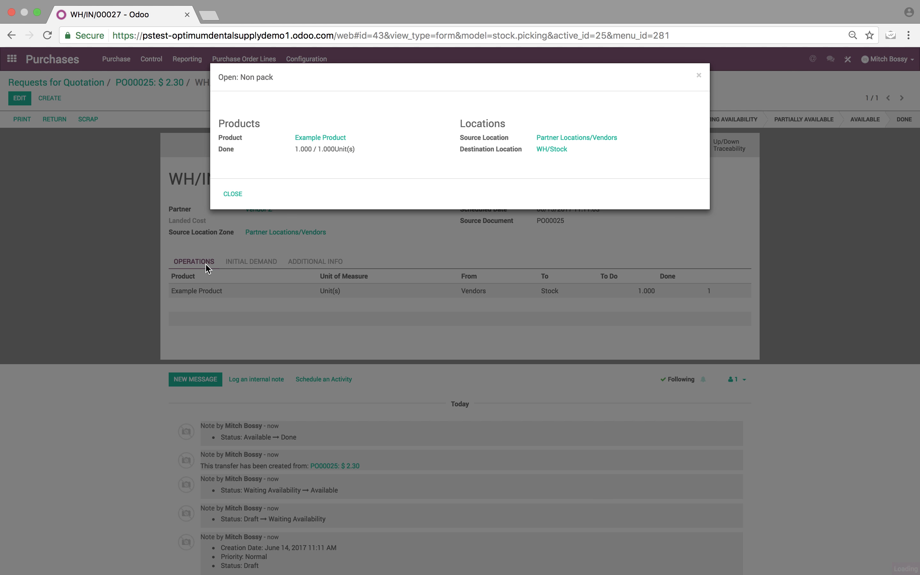
{"action": "left_click", "coordinate": [308, 140]}
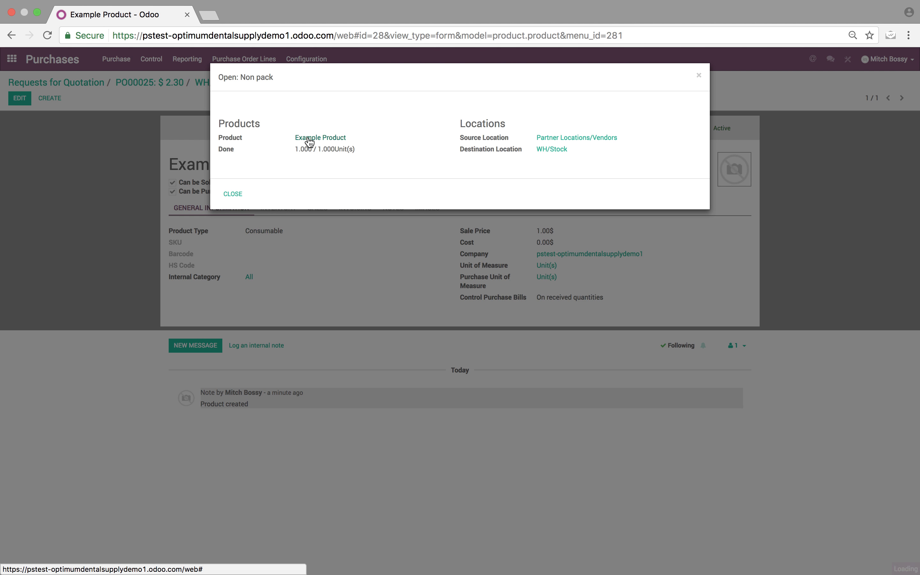
{"action": "left_click", "coordinate": [230, 194]}
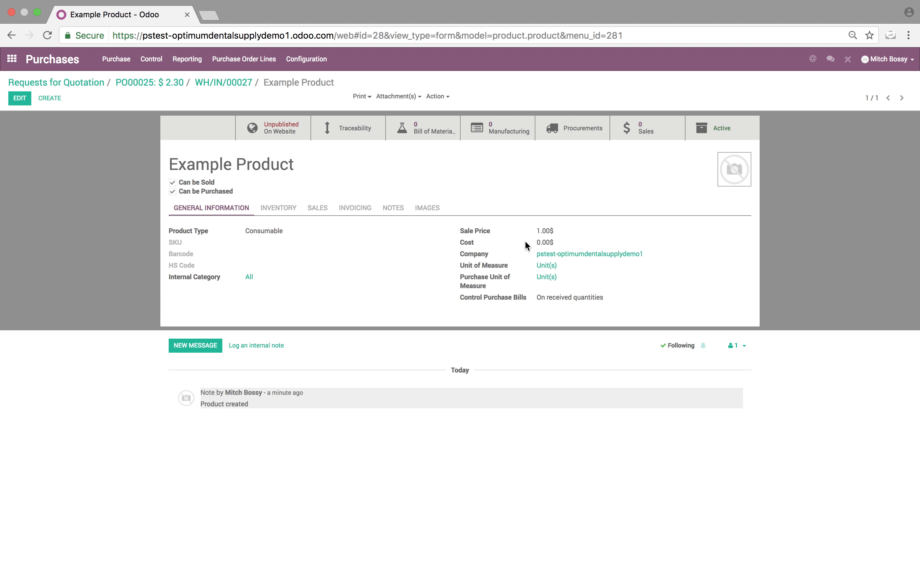
Switch to the Sales app and bring up the list of sales orders
{"action": "left_click", "coordinate": [73, 84]}
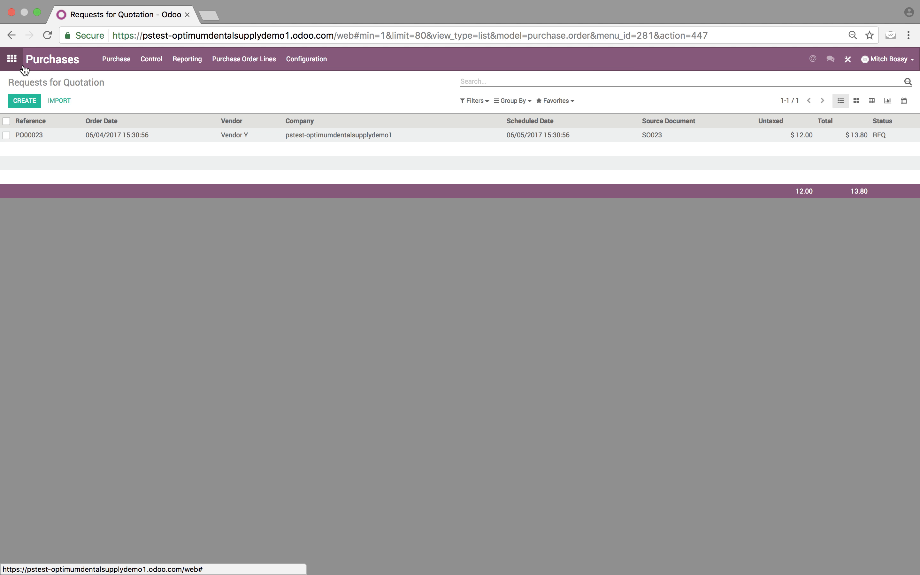
{"action": "left_click", "coordinate": [12, 59]}
{"action": "left_click", "coordinate": [492, 178]}
{"action": "left_click", "coordinate": [122, 67]}
{"action": "left_click", "coordinate": [142, 130]}
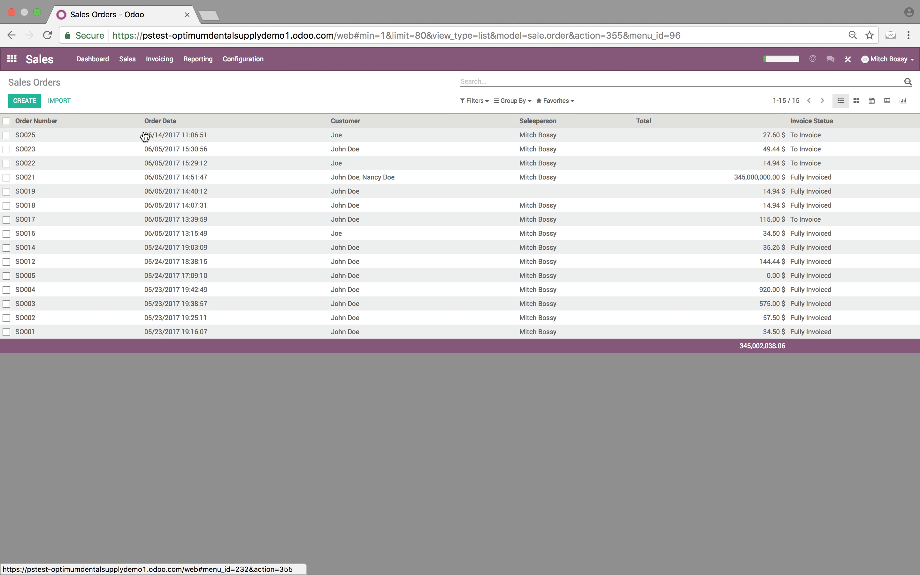
Create a new sales order with the signed-in account holder as the customer
{"action": "left_click", "coordinate": [14, 104]}
{"action": "left_click", "coordinate": [252, 187]}
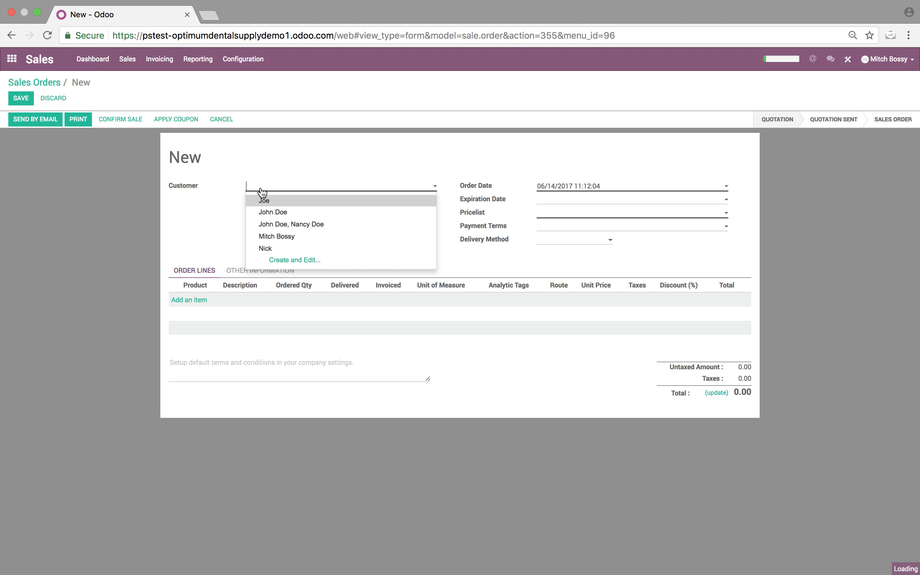
{"action": "left_click", "coordinate": [315, 236]}
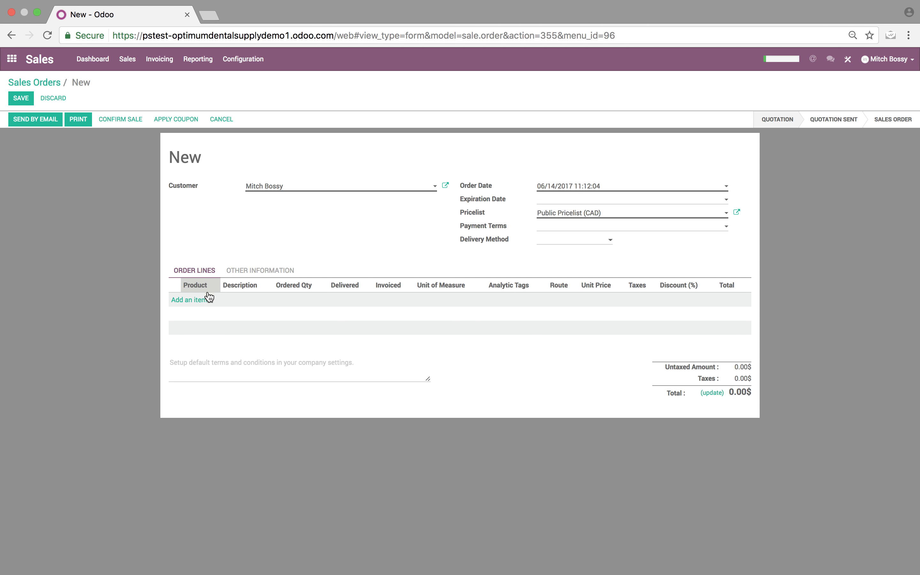
Add Example Product to the order lines of the new sales order
{"action": "left_click", "coordinate": [200, 300]}
{"action": "left_click", "coordinate": [204, 300]}
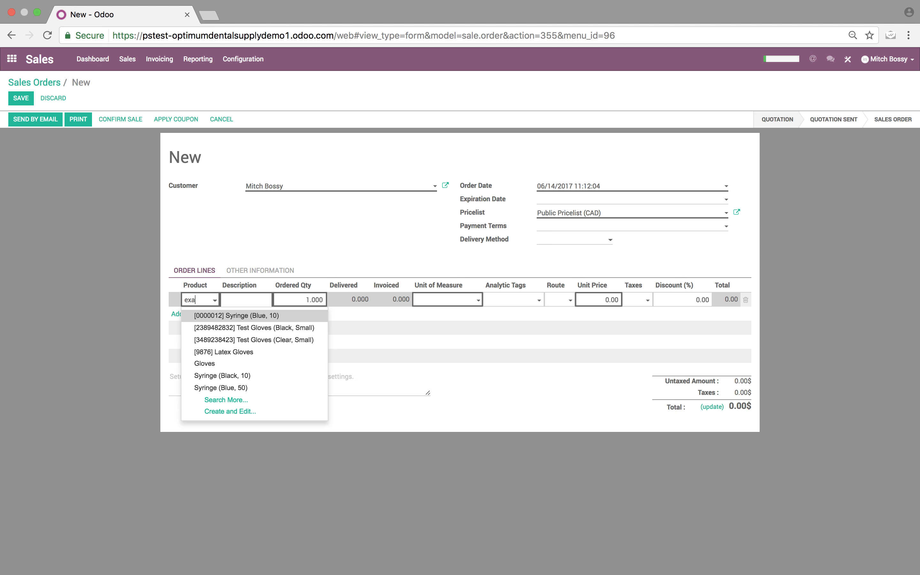
{"action": "type", "text": "example"}
{"action": "key", "text": "Tab"}
{"action": "left_click", "coordinate": [124, 363]}
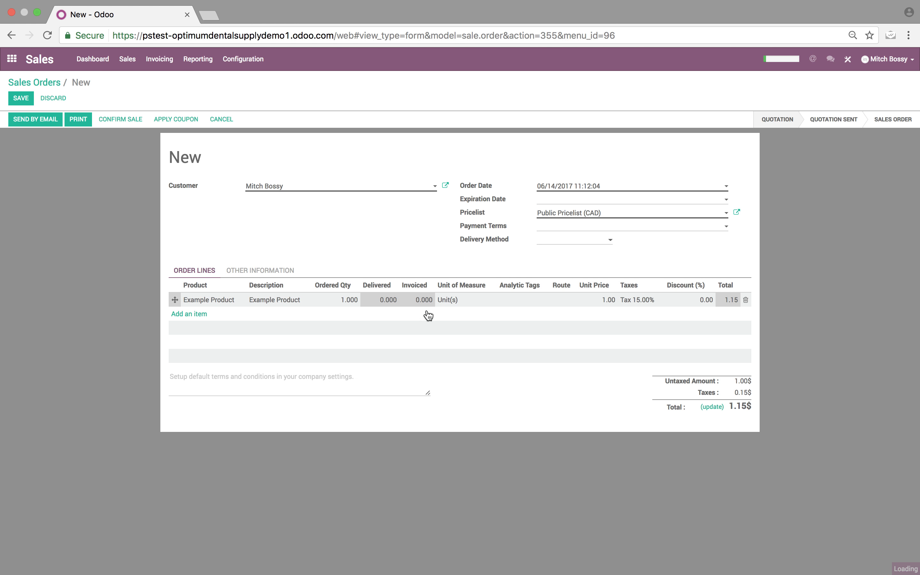
Confirm the sale and validate its delivery as an immediate transfer of all quantities
{"action": "left_click", "coordinate": [126, 115]}
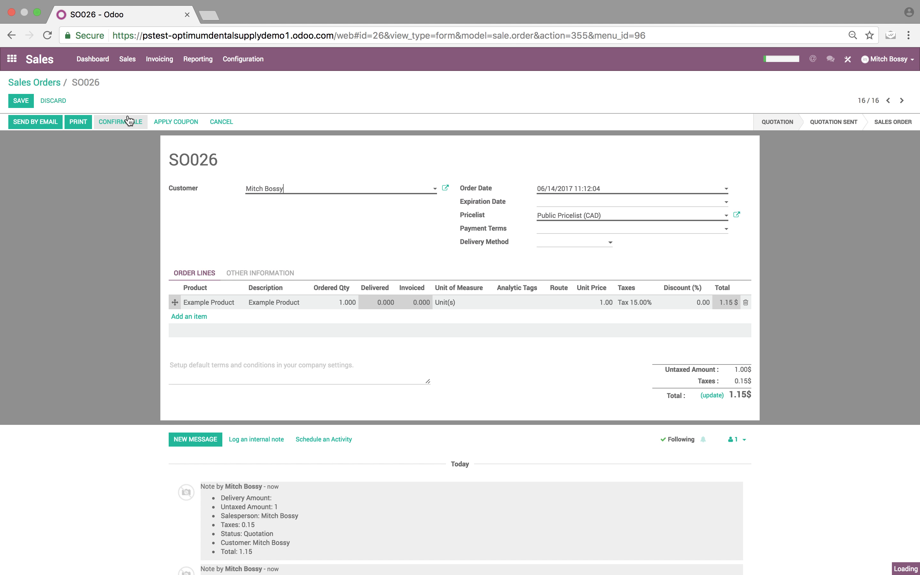
{"action": "left_click", "coordinate": [711, 149]}
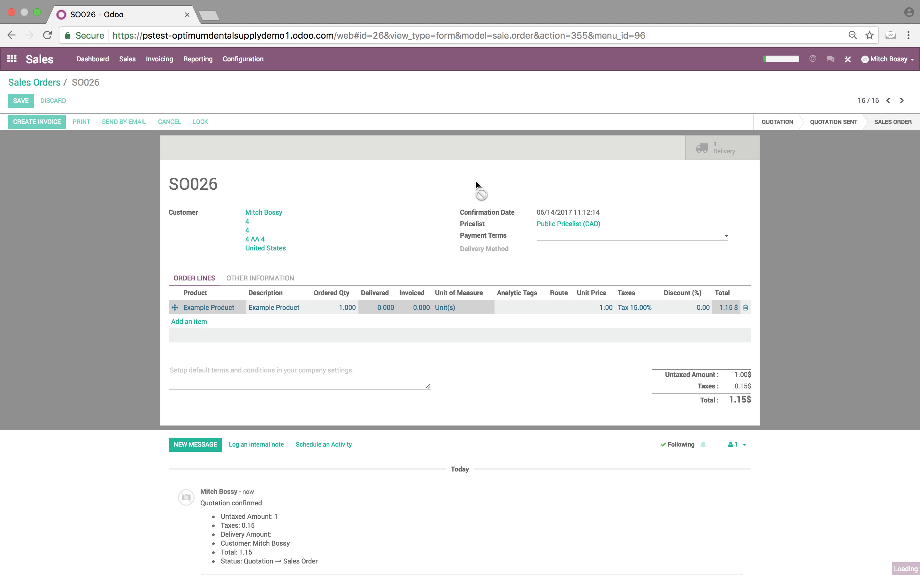
{"action": "left_click", "coordinate": [16, 122]}
{"action": "left_click", "coordinate": [232, 153]}
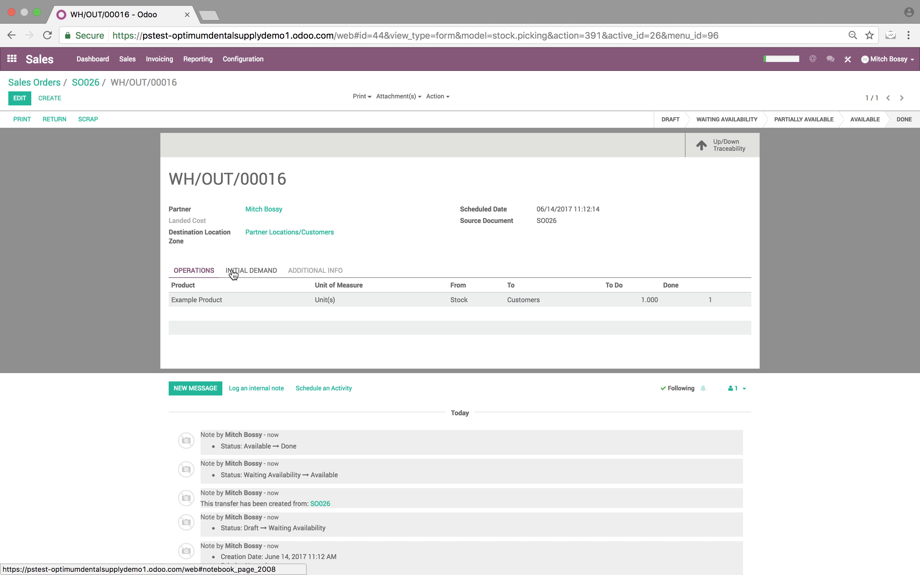
Open Example Product from the completed delivery and examine its cost and vendor price
{"action": "left_click", "coordinate": [203, 300]}
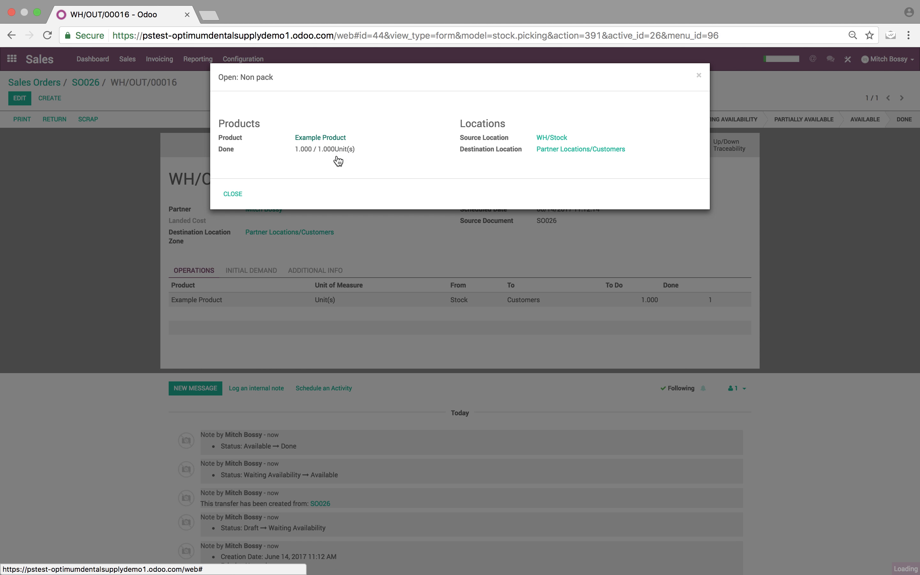
{"action": "left_click", "coordinate": [329, 139]}
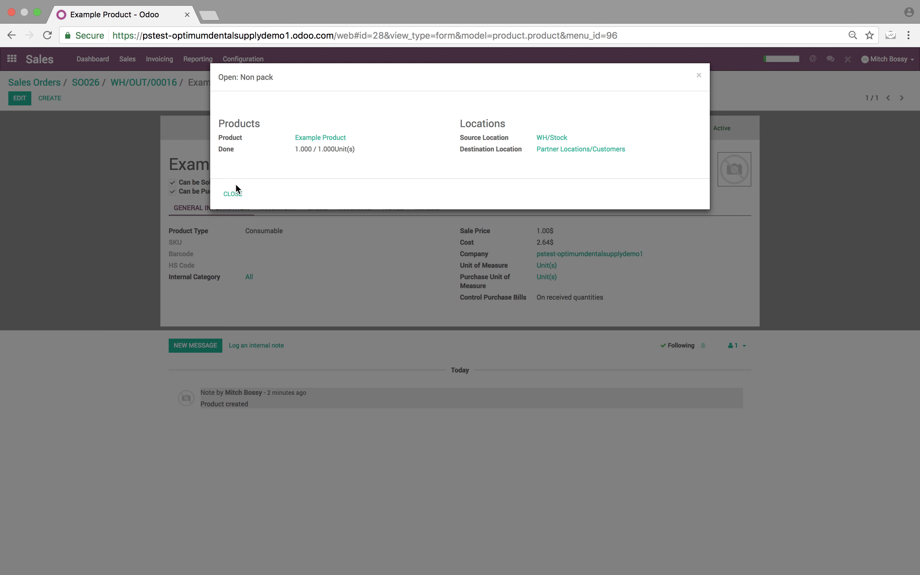
{"action": "left_click", "coordinate": [233, 195]}
{"action": "left_click_drag", "start_coordinate": [535, 242], "coordinate": [573, 240]}
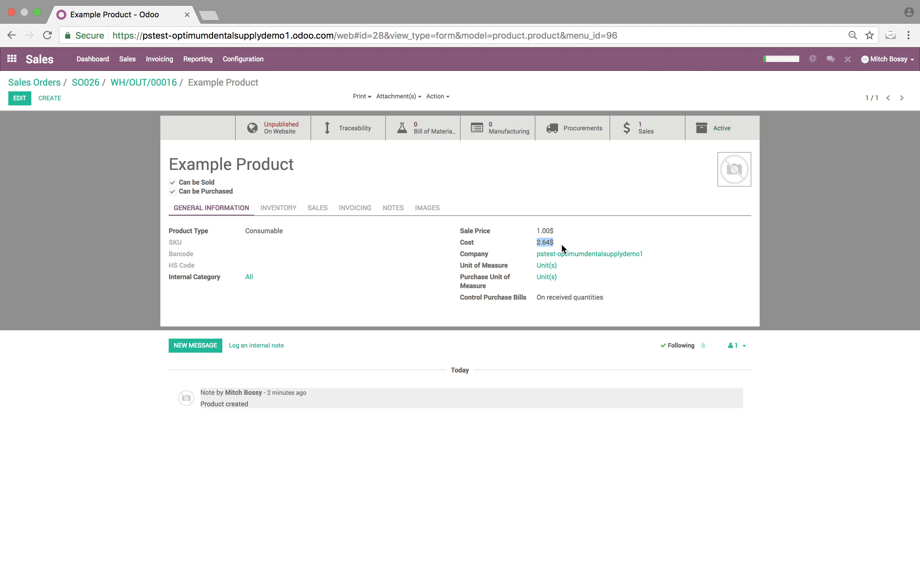
{"action": "left_click", "coordinate": [271, 208]}
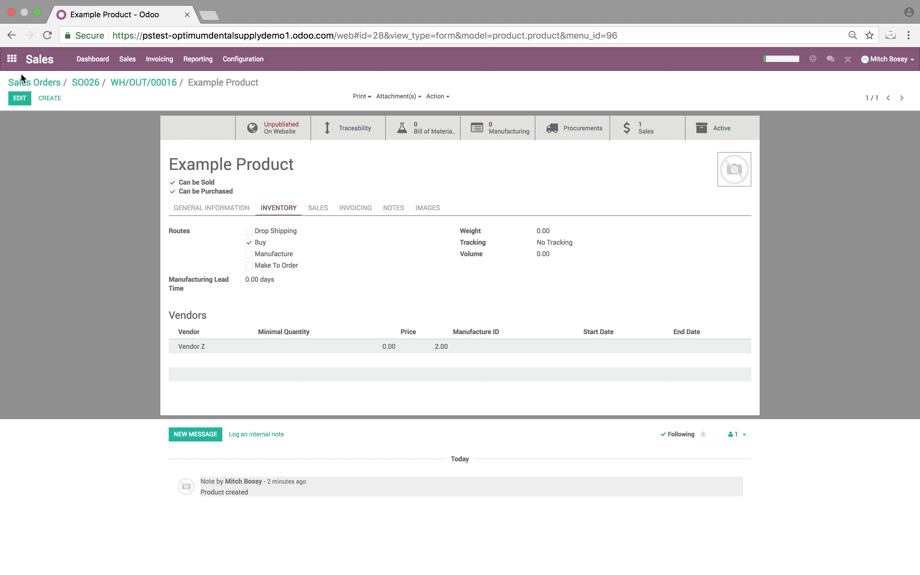
Switch to the Purchases app and inspect the Vendor Y request for quotation
{"action": "left_click", "coordinate": [12, 60]}
{"action": "type", "text": "purc"}
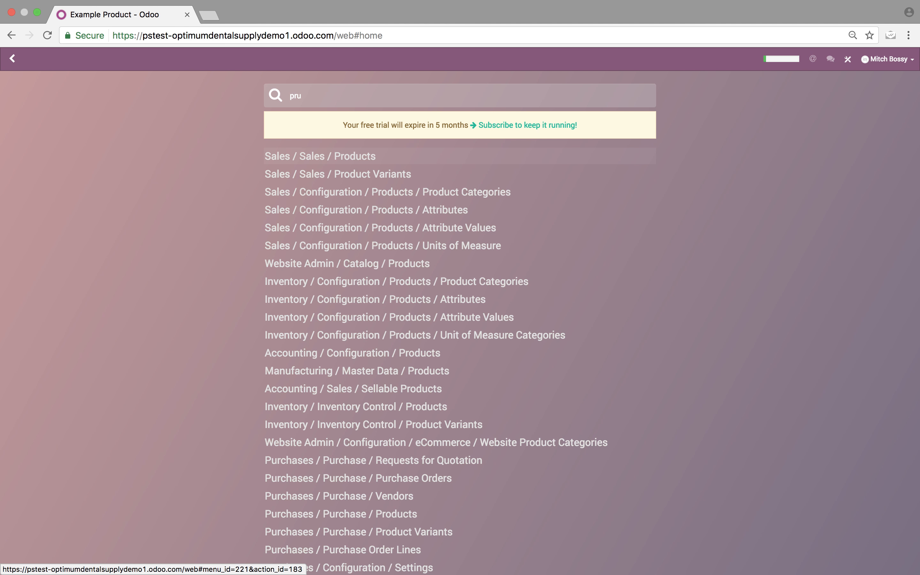
{"action": "type", "text": "hase"}
{"action": "key", "text": "Return"}
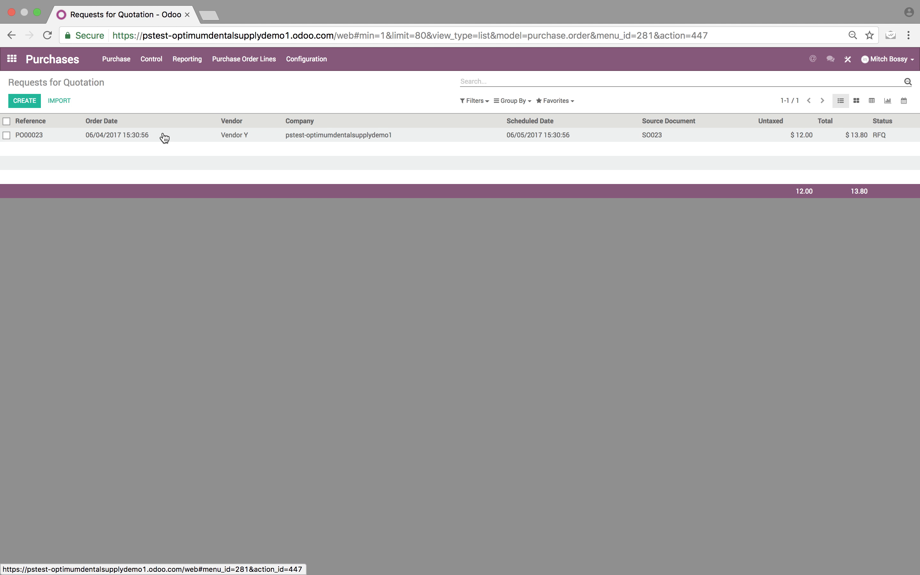
{"action": "left_click", "coordinate": [162, 138]}
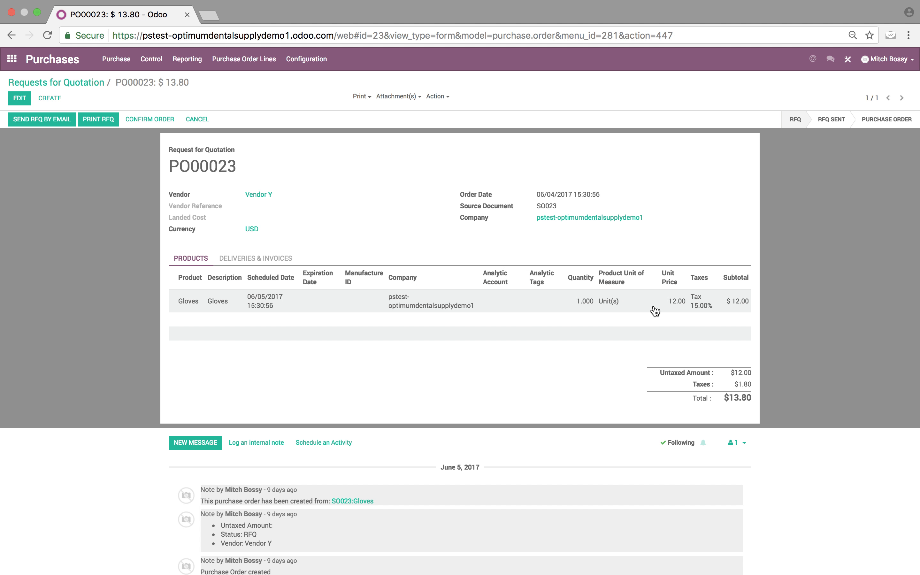
Leave the Vendor Y request and bring up the list of purchase orders
{"action": "left_click", "coordinate": [77, 84]}
{"action": "left_click", "coordinate": [127, 62]}
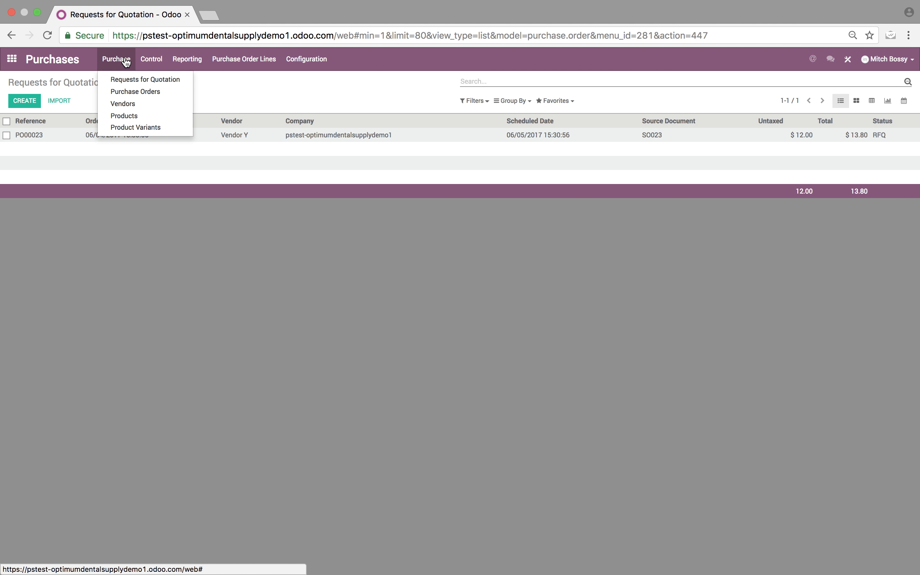
{"action": "left_click", "coordinate": [140, 92]}
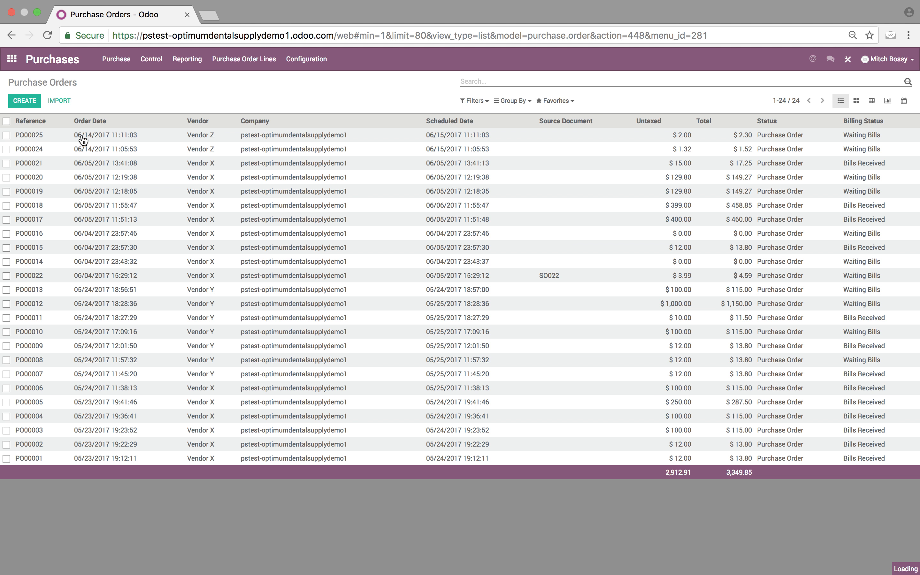
Inspect the Vendor Z purchase order PO00025, and bring up the product list in the Inventory app
{"action": "left_click", "coordinate": [82, 140]}
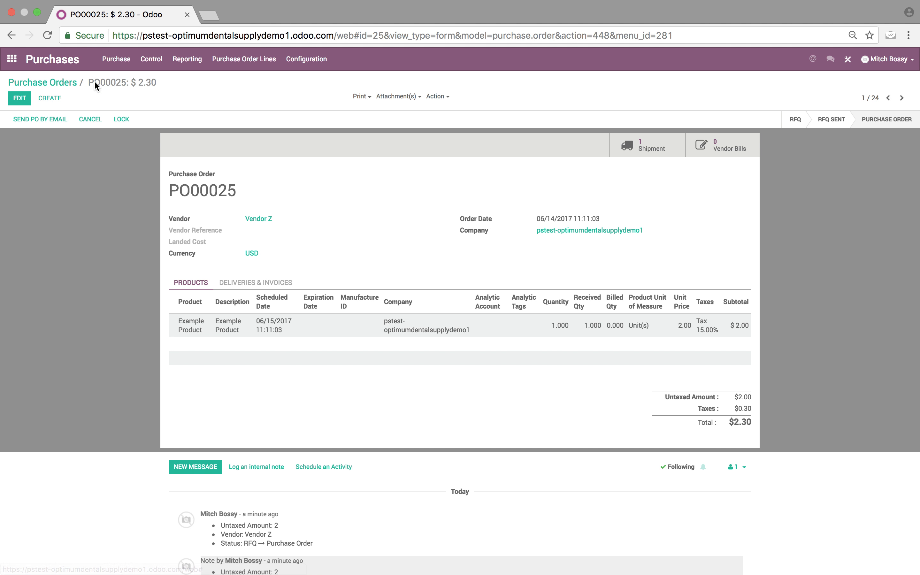
{"action": "left_click", "coordinate": [12, 59]}
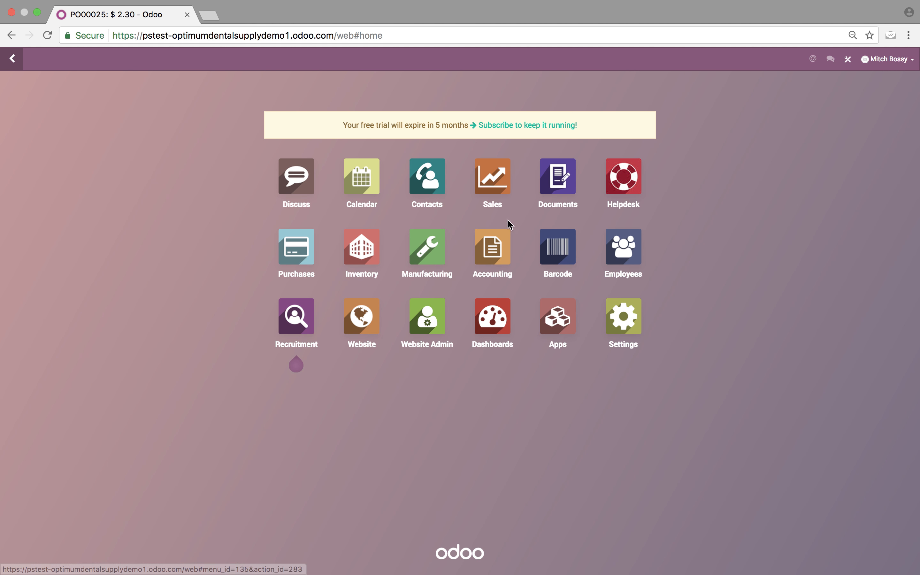
{"action": "left_click", "coordinate": [362, 249]}
{"action": "left_click", "coordinate": [210, 61]}
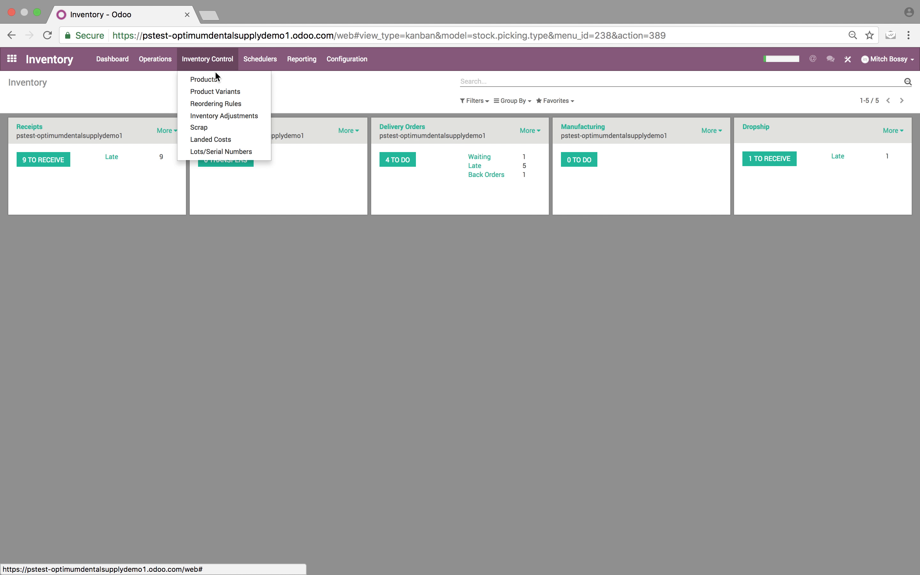
{"action": "left_click", "coordinate": [191, 78]}
Search the products for "example" and open Example Product to check its cost
{"action": "type", "text": "example"}
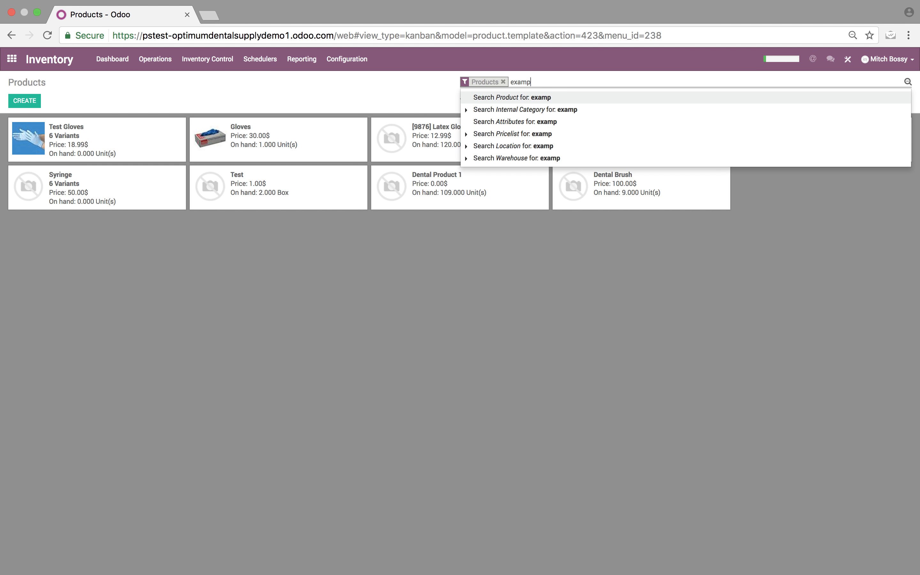
{"action": "key", "text": "Return"}
{"action": "left_click", "coordinate": [172, 140]}
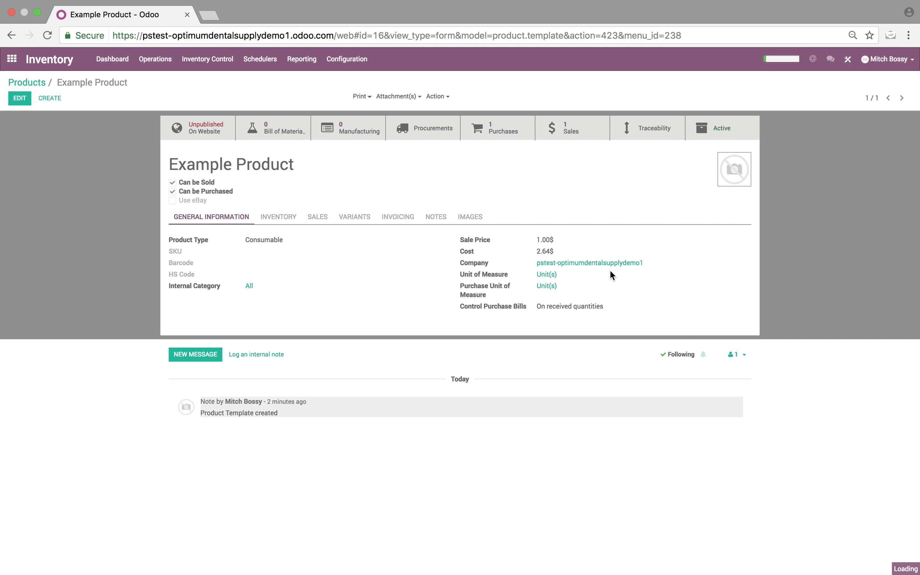
{"action": "left_click_drag", "start_coordinate": [565, 251], "coordinate": [532, 248]}
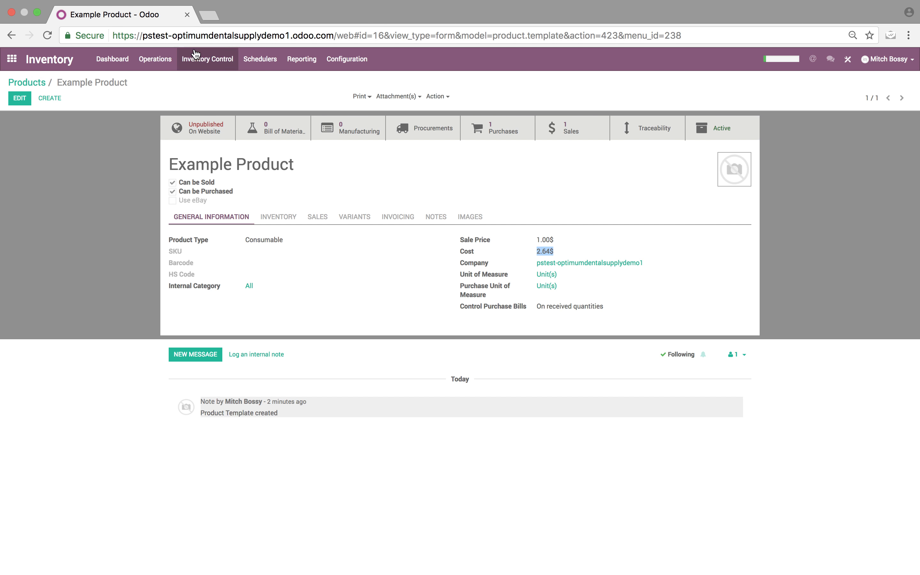
Switch to the Accounting app and bring up its list of currencies
{"action": "left_click", "coordinate": [12, 59]}
{"action": "type", "text": "ac"}
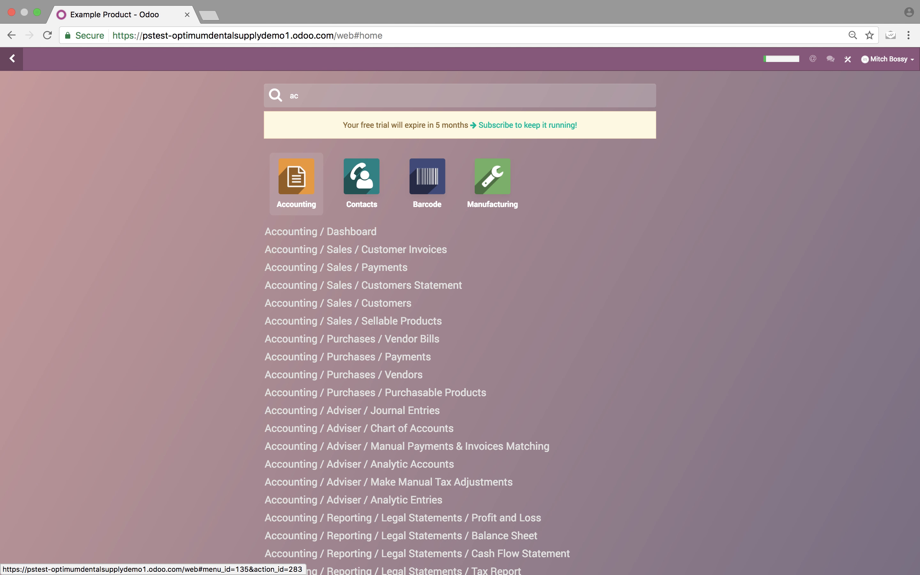
{"action": "key", "text": "Return"}
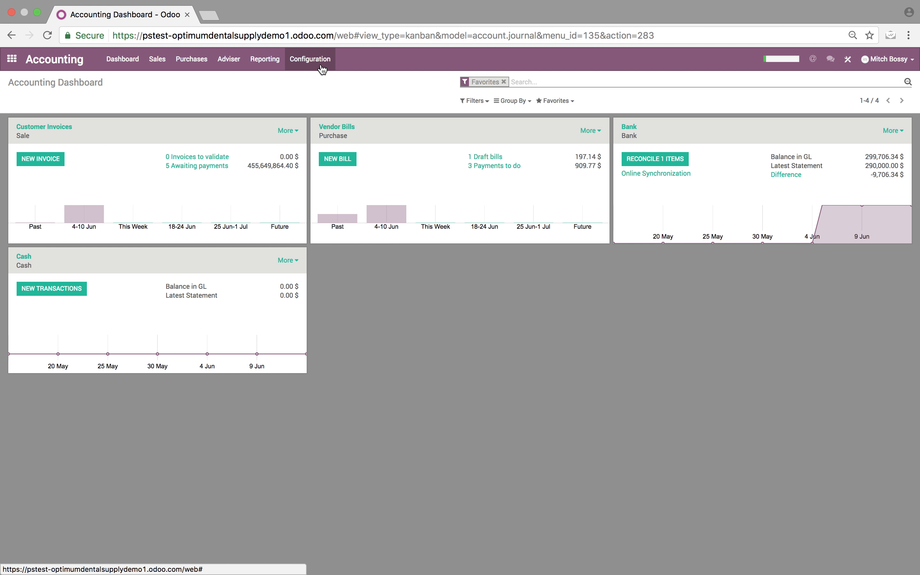
{"action": "left_click", "coordinate": [310, 59]}
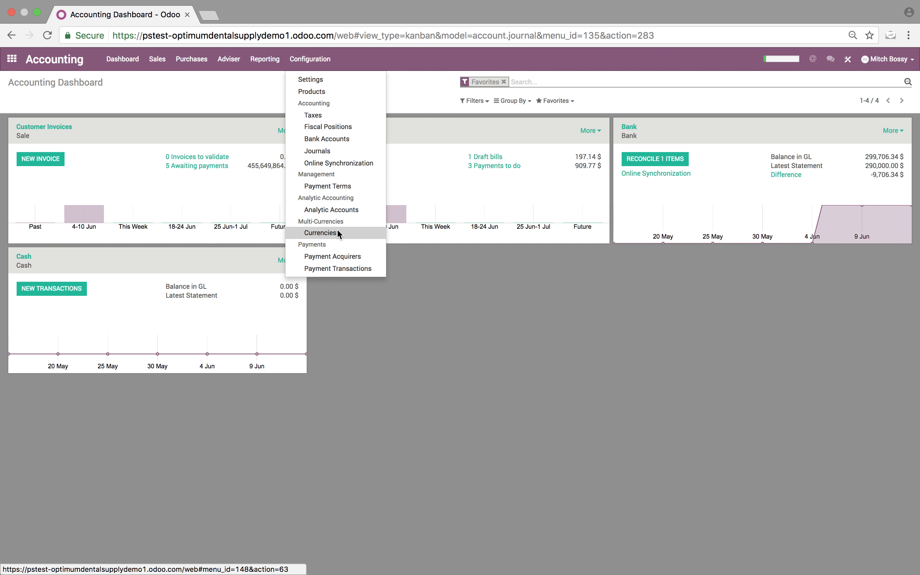
{"action": "left_click", "coordinate": [336, 230]}
In the Accounting settings, review the automatic rates options, keep European Central Bank as service and Daily as interval, and apply the settings
{"action": "left_click", "coordinate": [310, 60]}
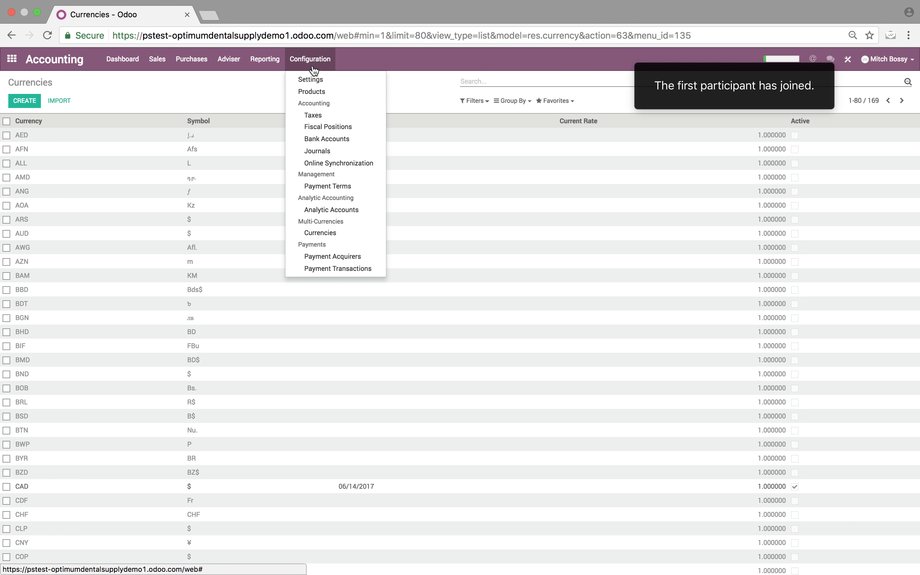
{"action": "left_click", "coordinate": [315, 81]}
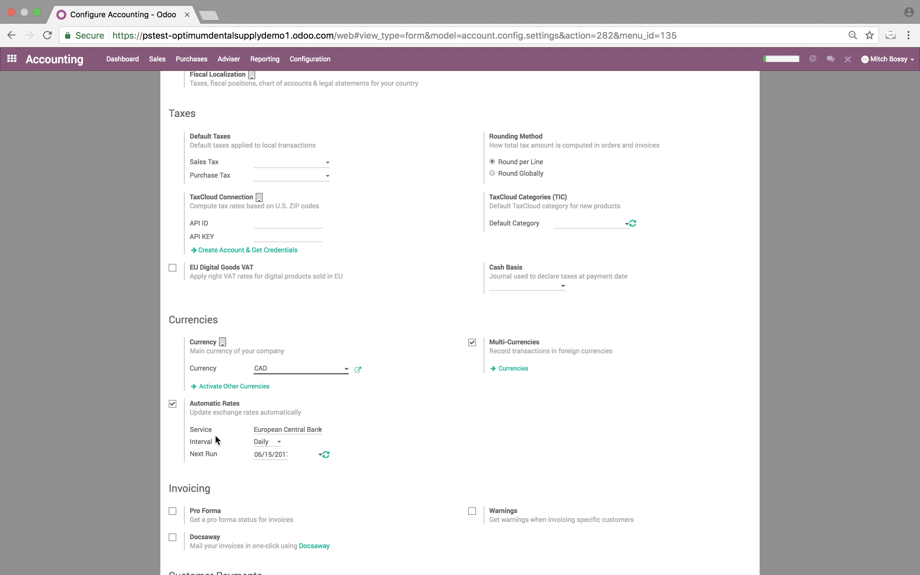
{"action": "left_click", "coordinate": [307, 435]}
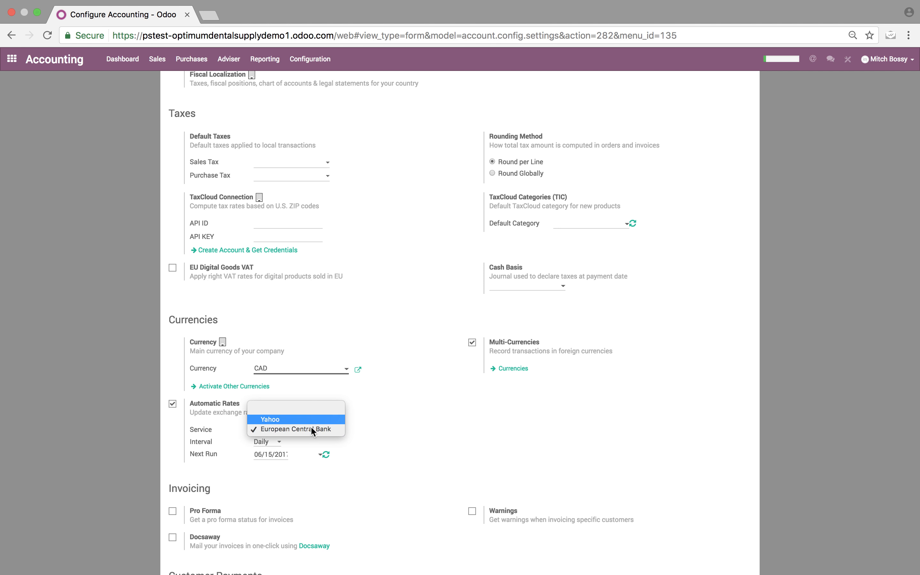
{"action": "left_click", "coordinate": [328, 434]}
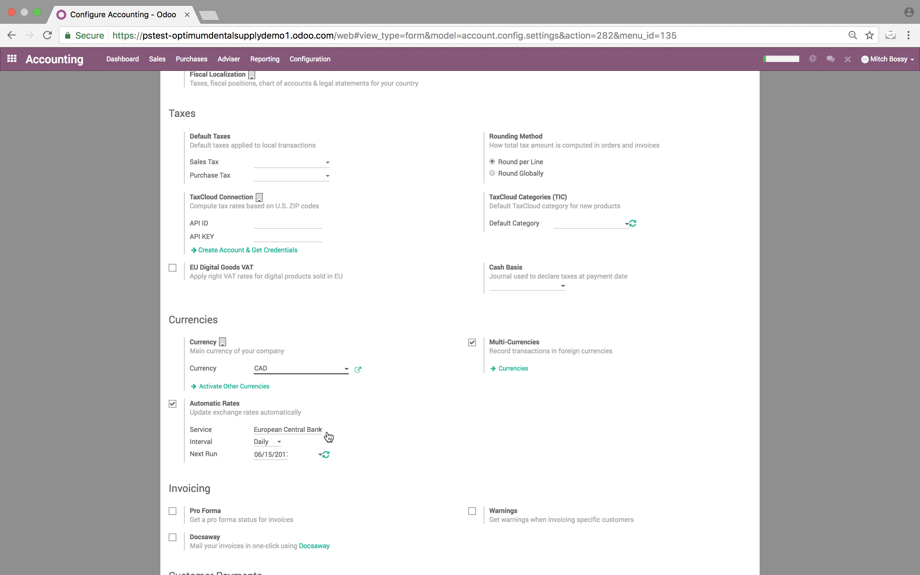
{"action": "left_click", "coordinate": [268, 445]}
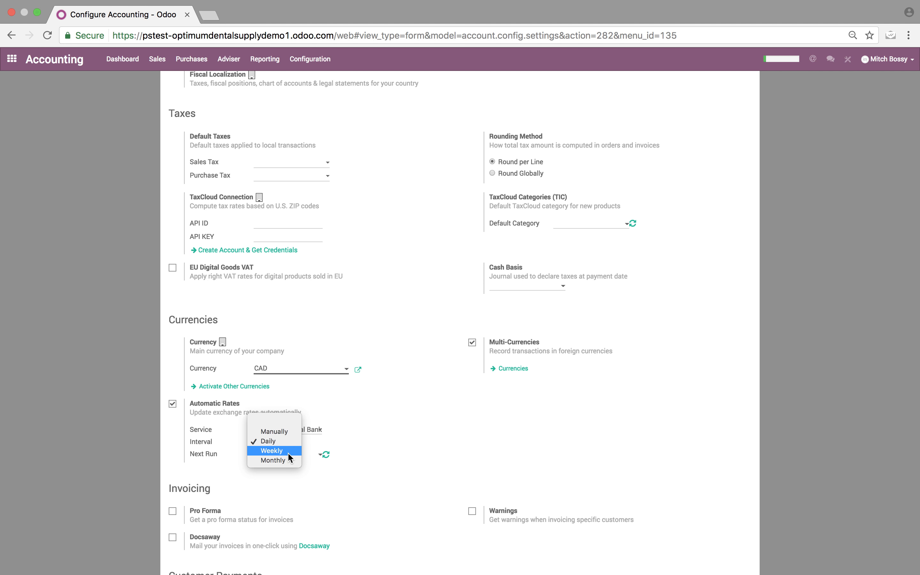
{"action": "left_click", "coordinate": [296, 441]}
{"action": "scroll", "coordinate": [296, 447], "scroll_direction": "up", "scroll_amount": 2}
{"action": "left_click", "coordinate": [15, 78]}
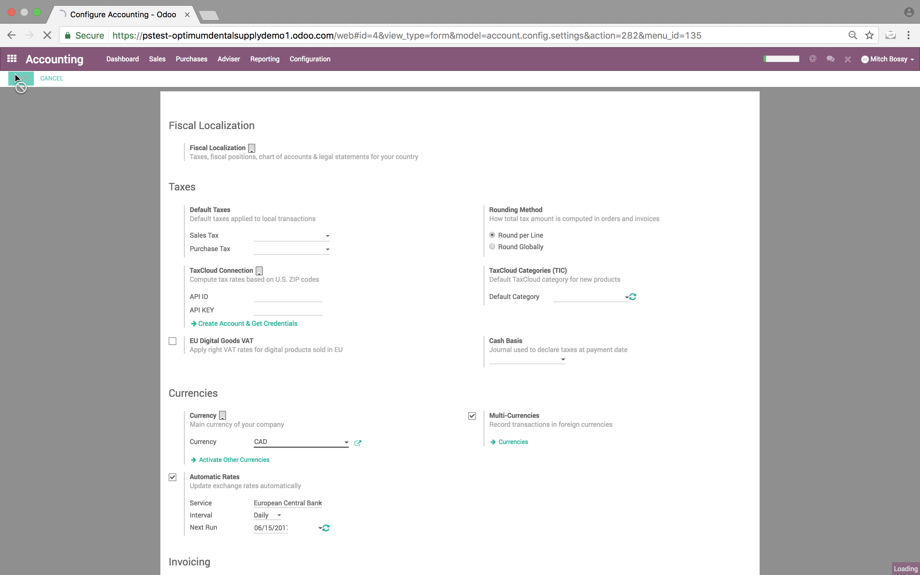